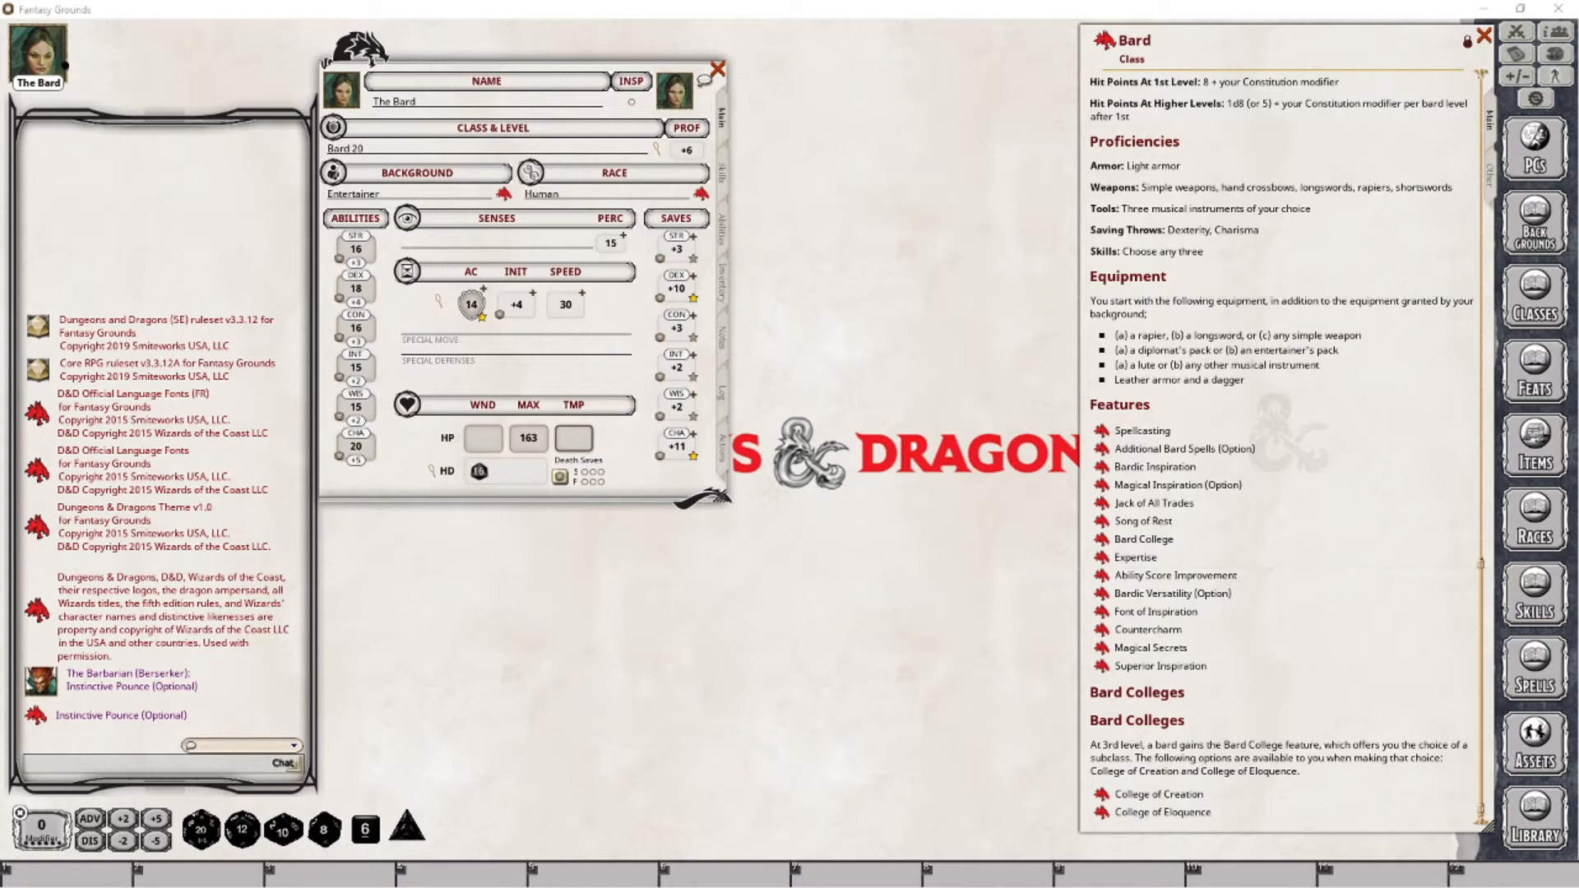
Open the Additional Bard Spells (Option) feature and its Optional Bard Spells list.
left_click(1101, 449)
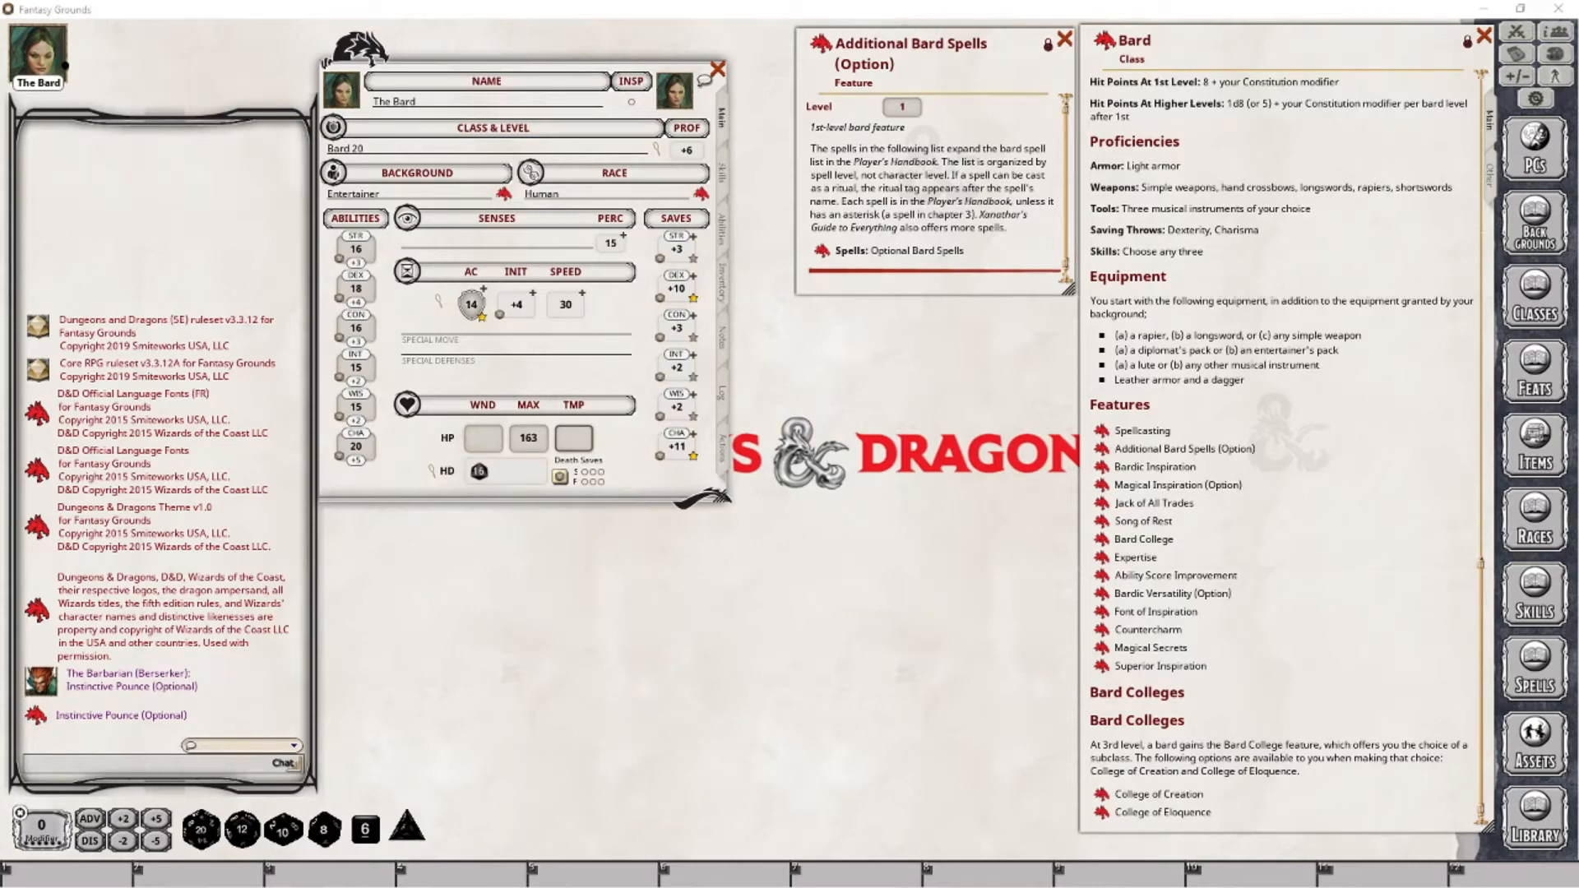
left_click(823, 252)
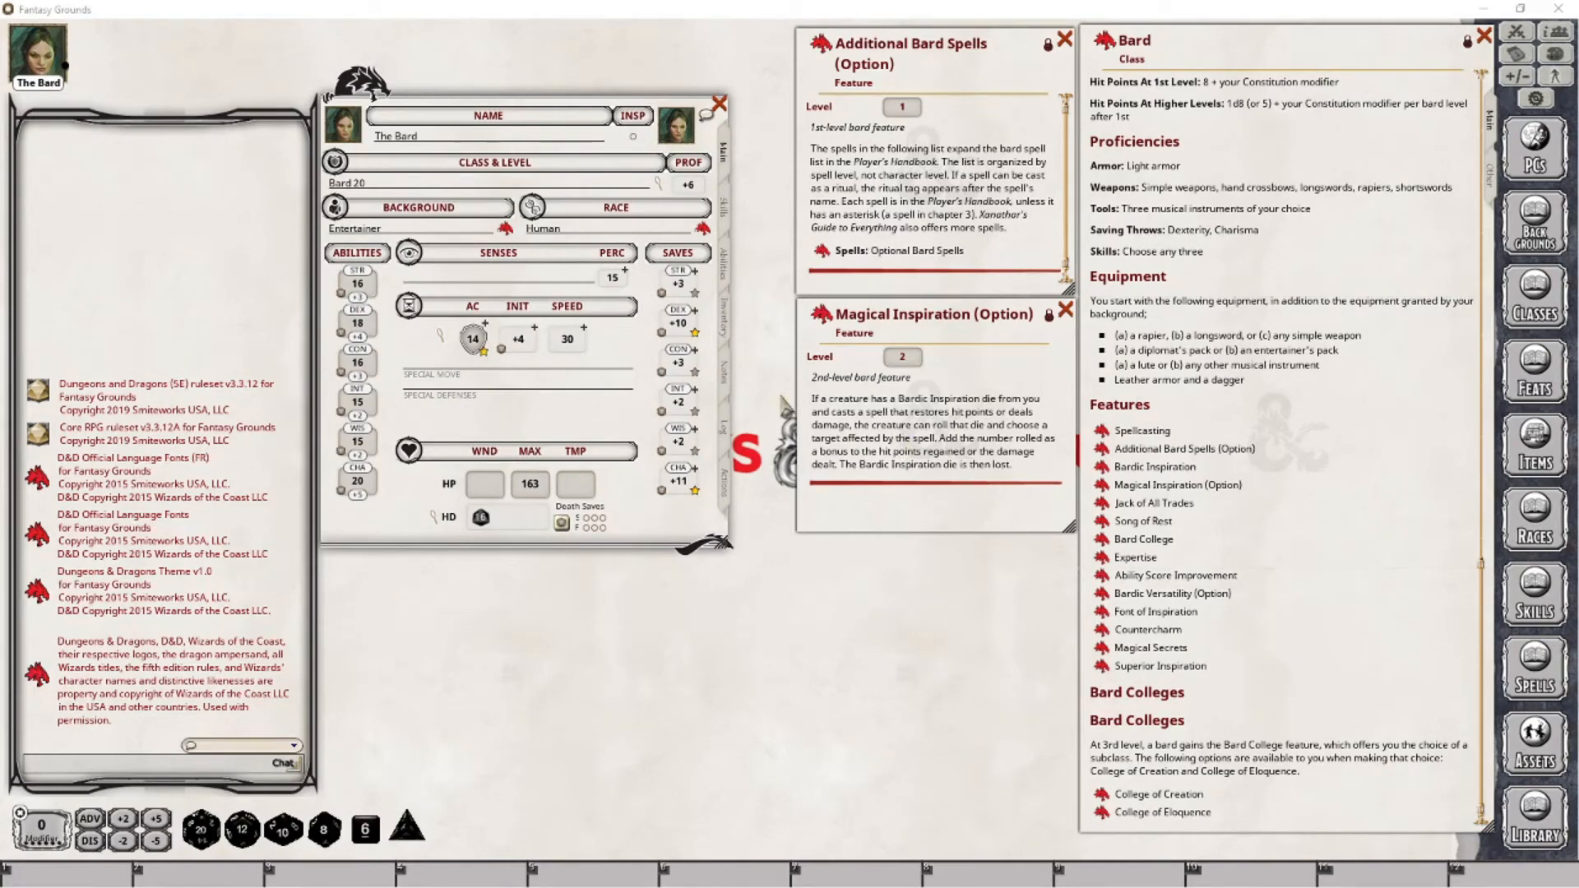
Append "; DMG: 1d12; HEAL: 1d12" to the Bardic Inspiration effect in the Bard's actions.
left_click(724, 485)
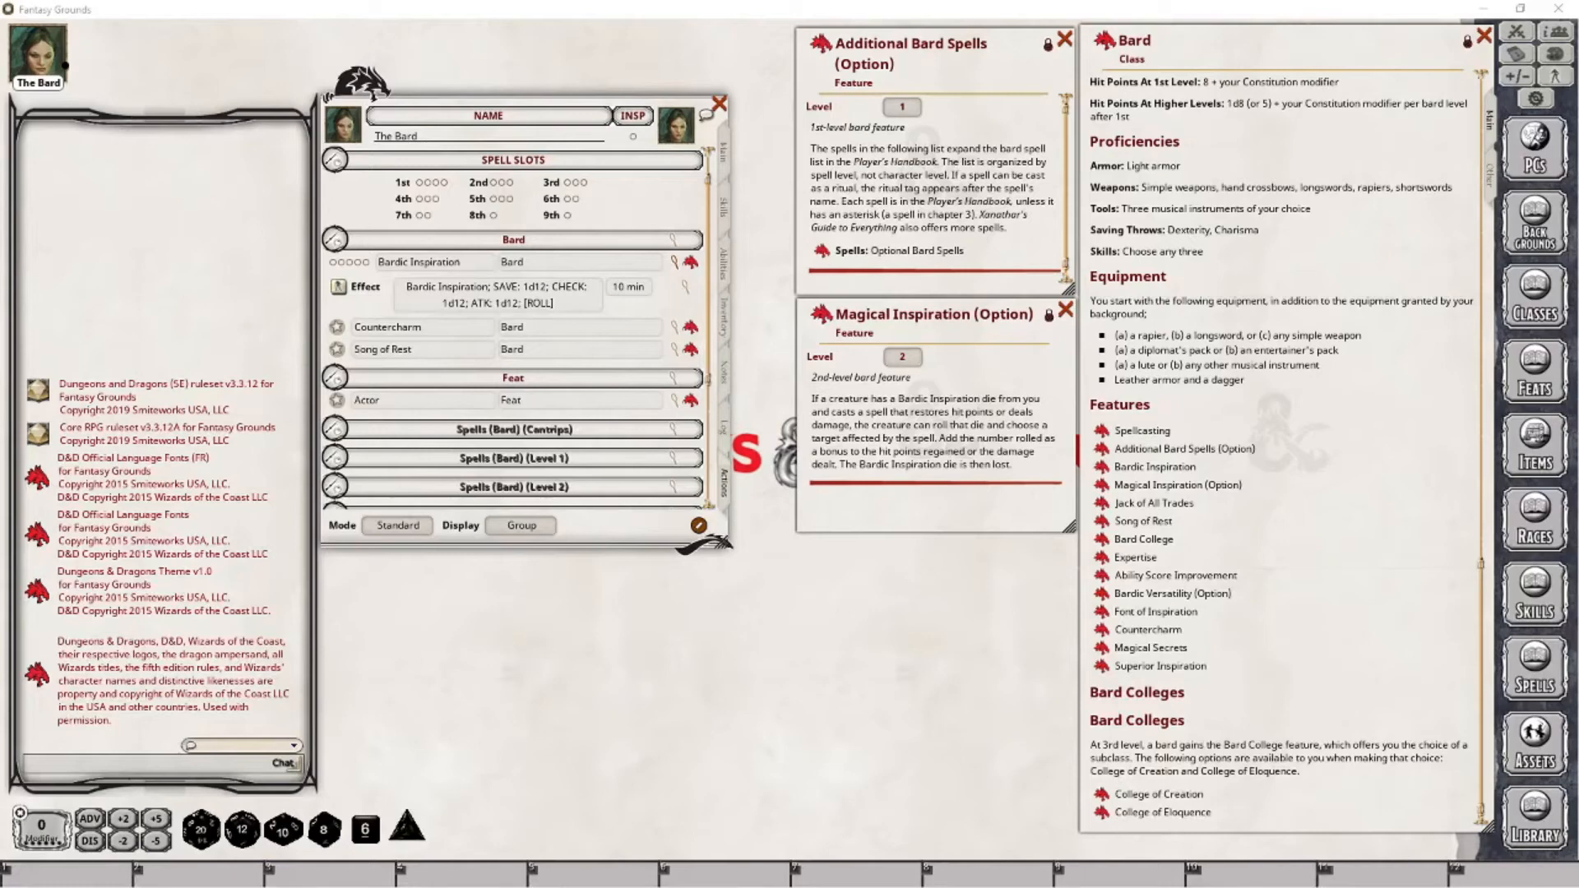
left_click(685, 288)
left_click(685, 288)
left_click_drag(622, 578, 612, 610)
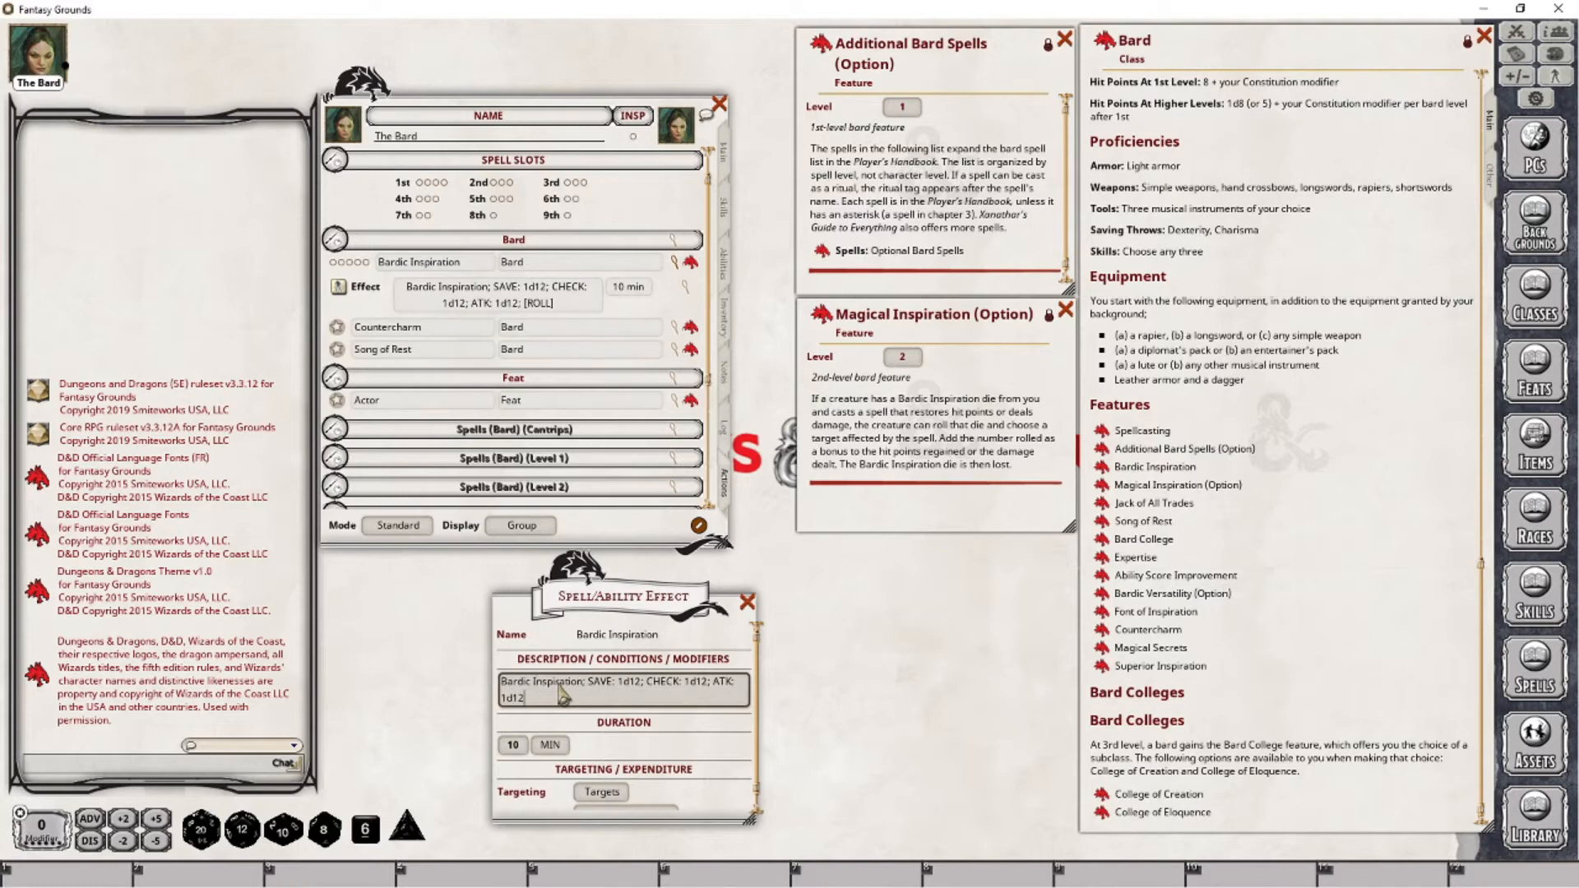
type("; DMG:")
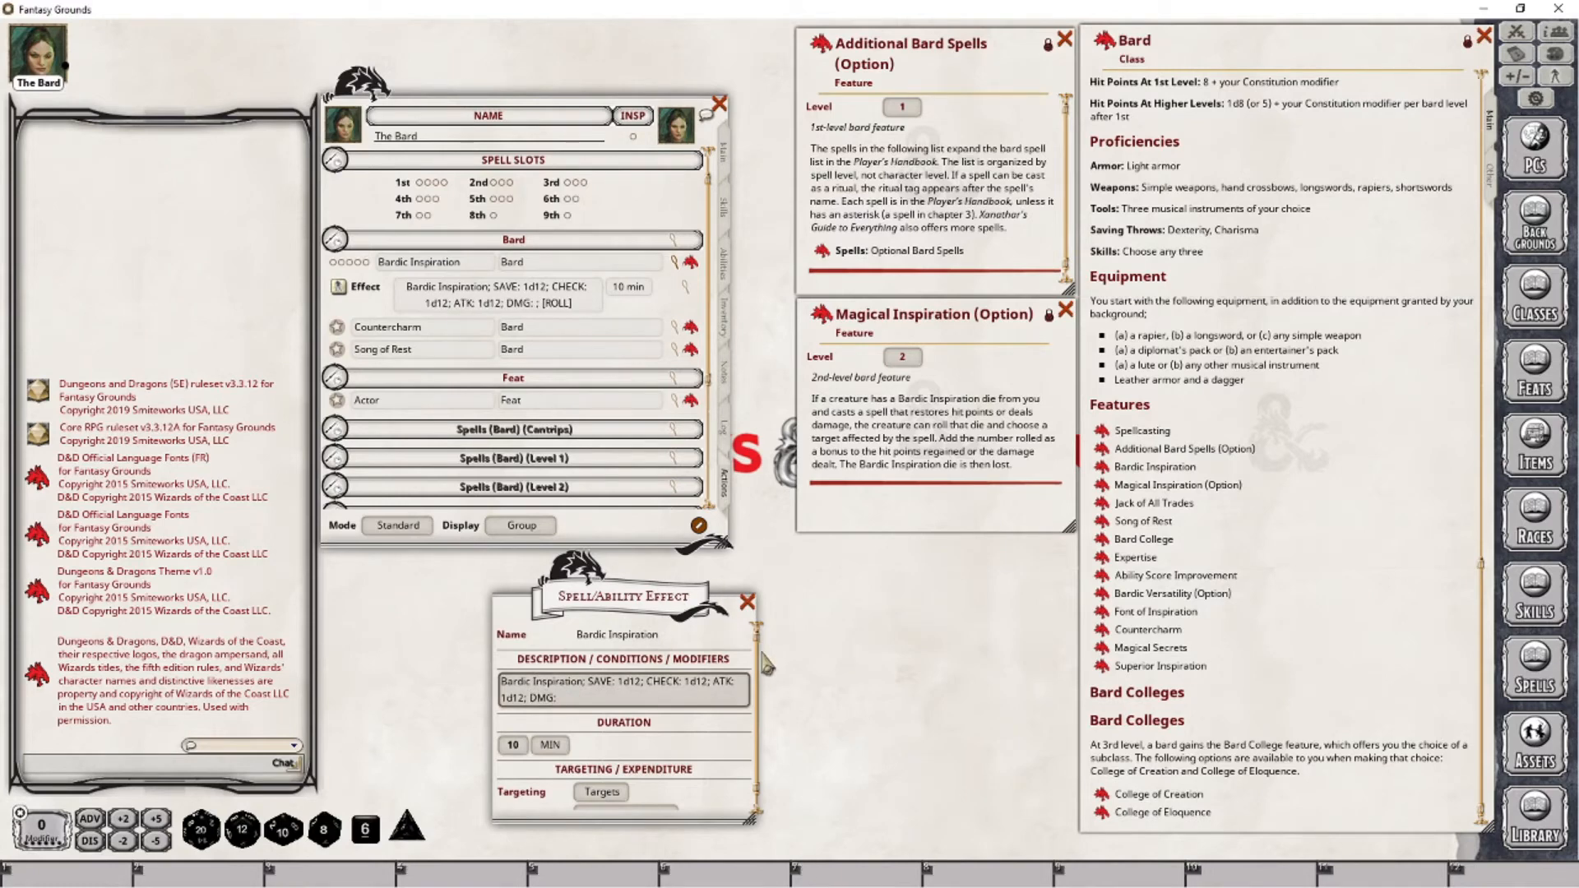
type(" 1d12")
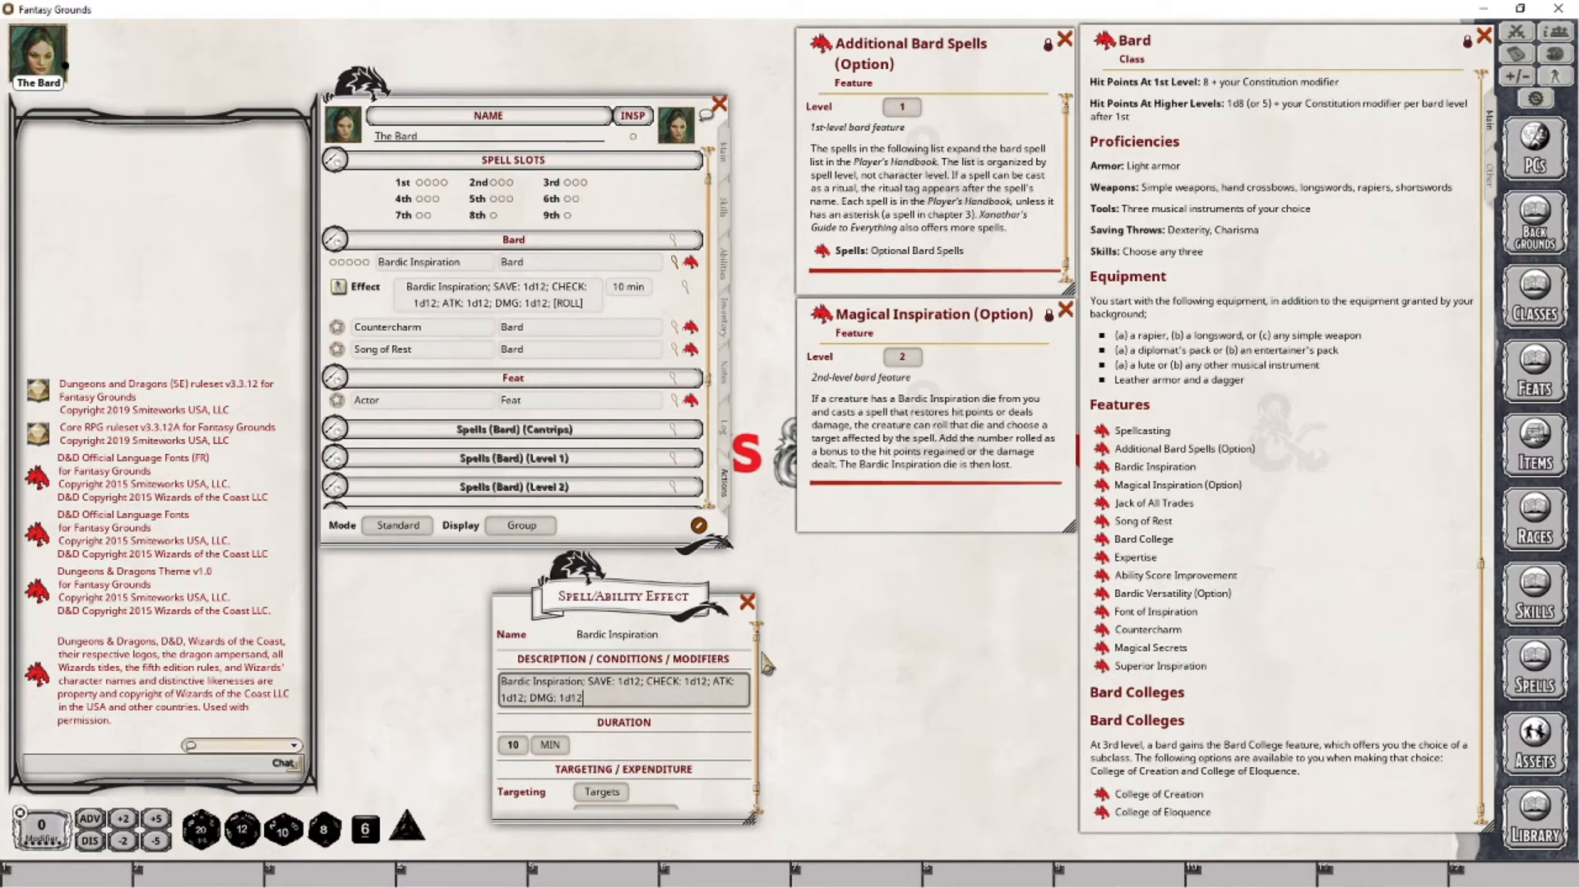
type("; HEA")
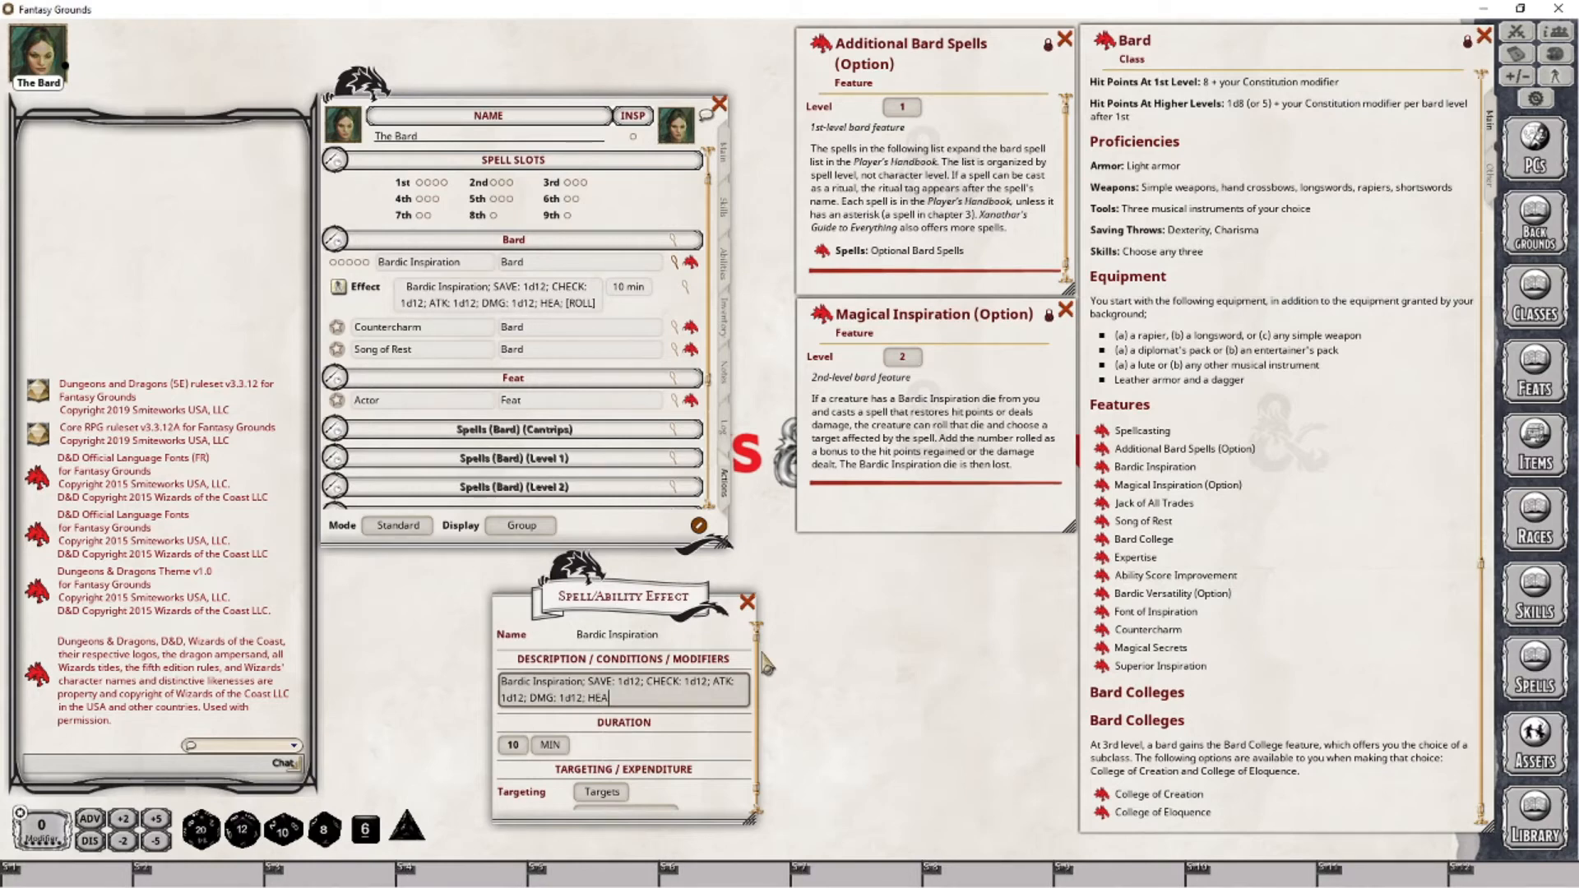
type("L: 1d12")
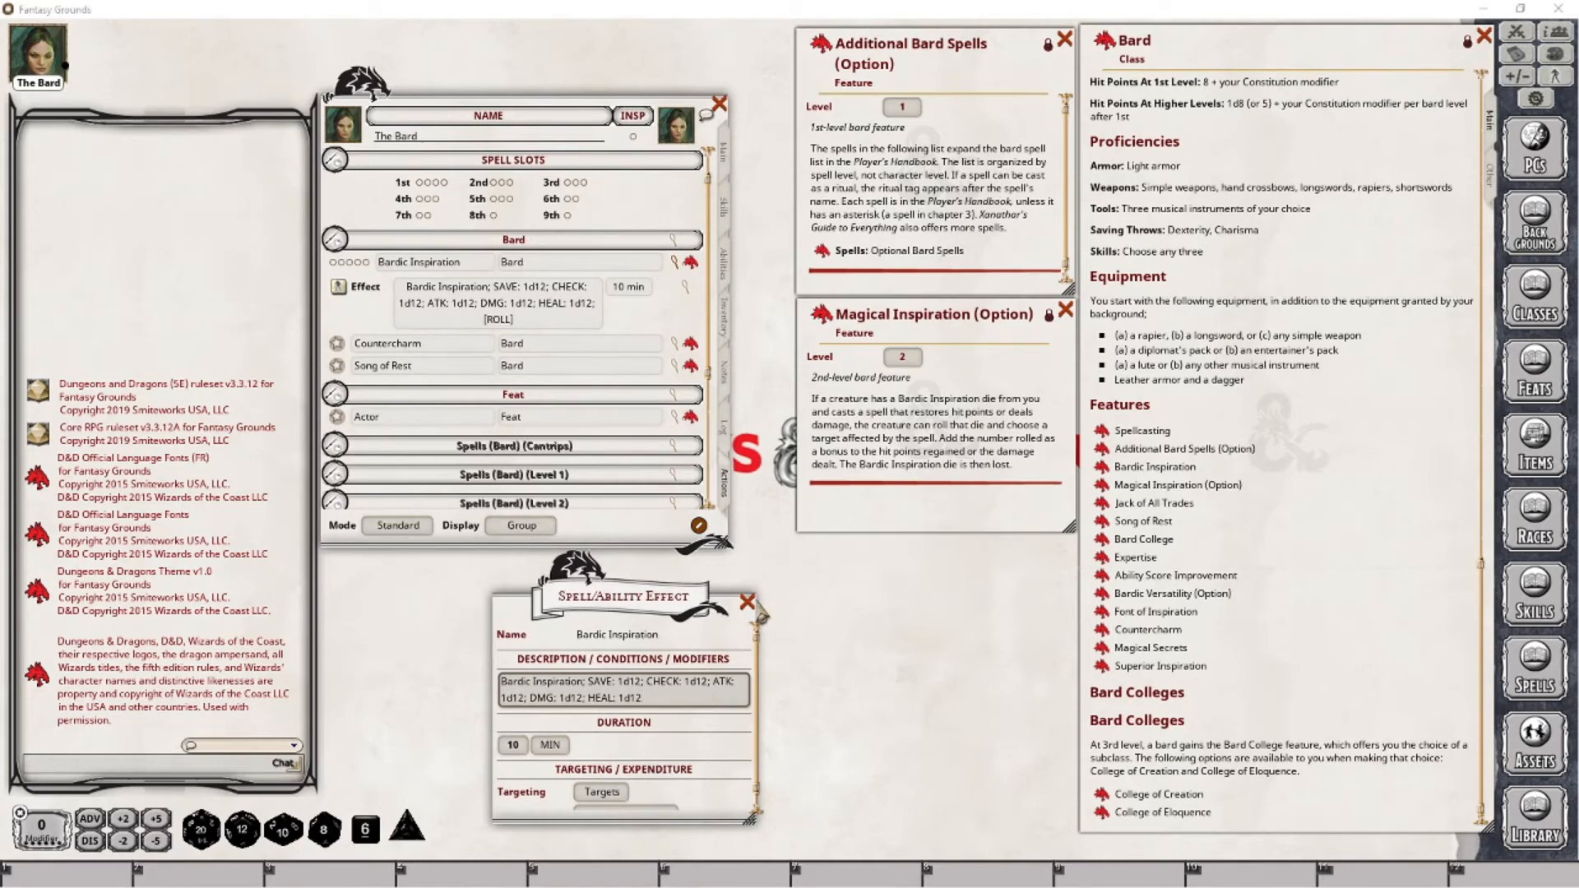
left_click(748, 602)
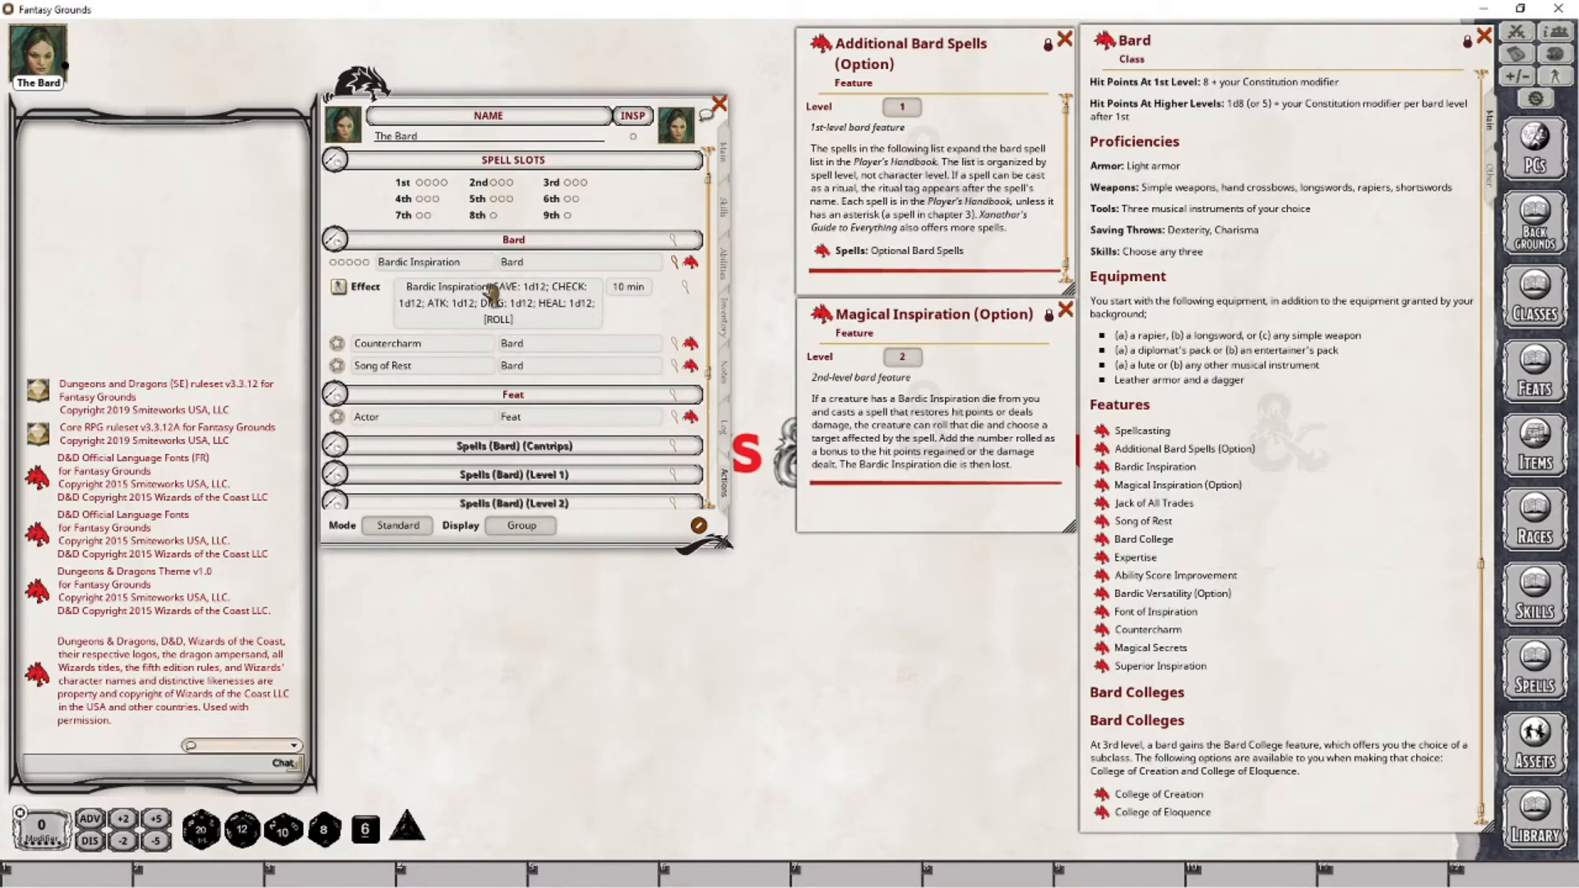
Add four blank effect actions to the Bardic Inspiration ability.
right_click(582, 309)
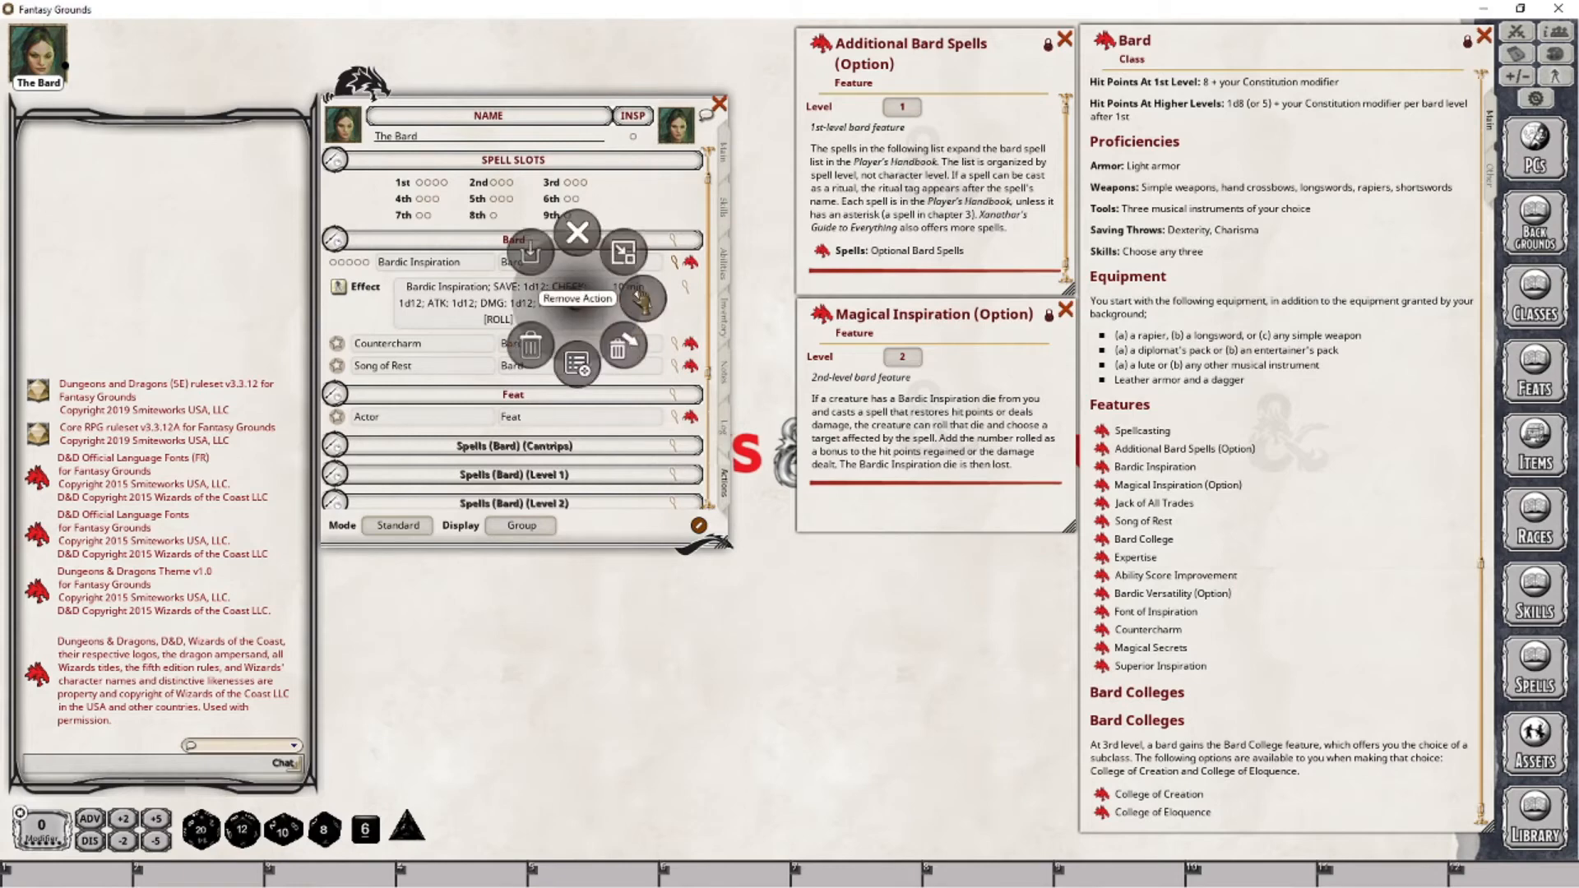
left_click(640, 360)
right_click(580, 304)
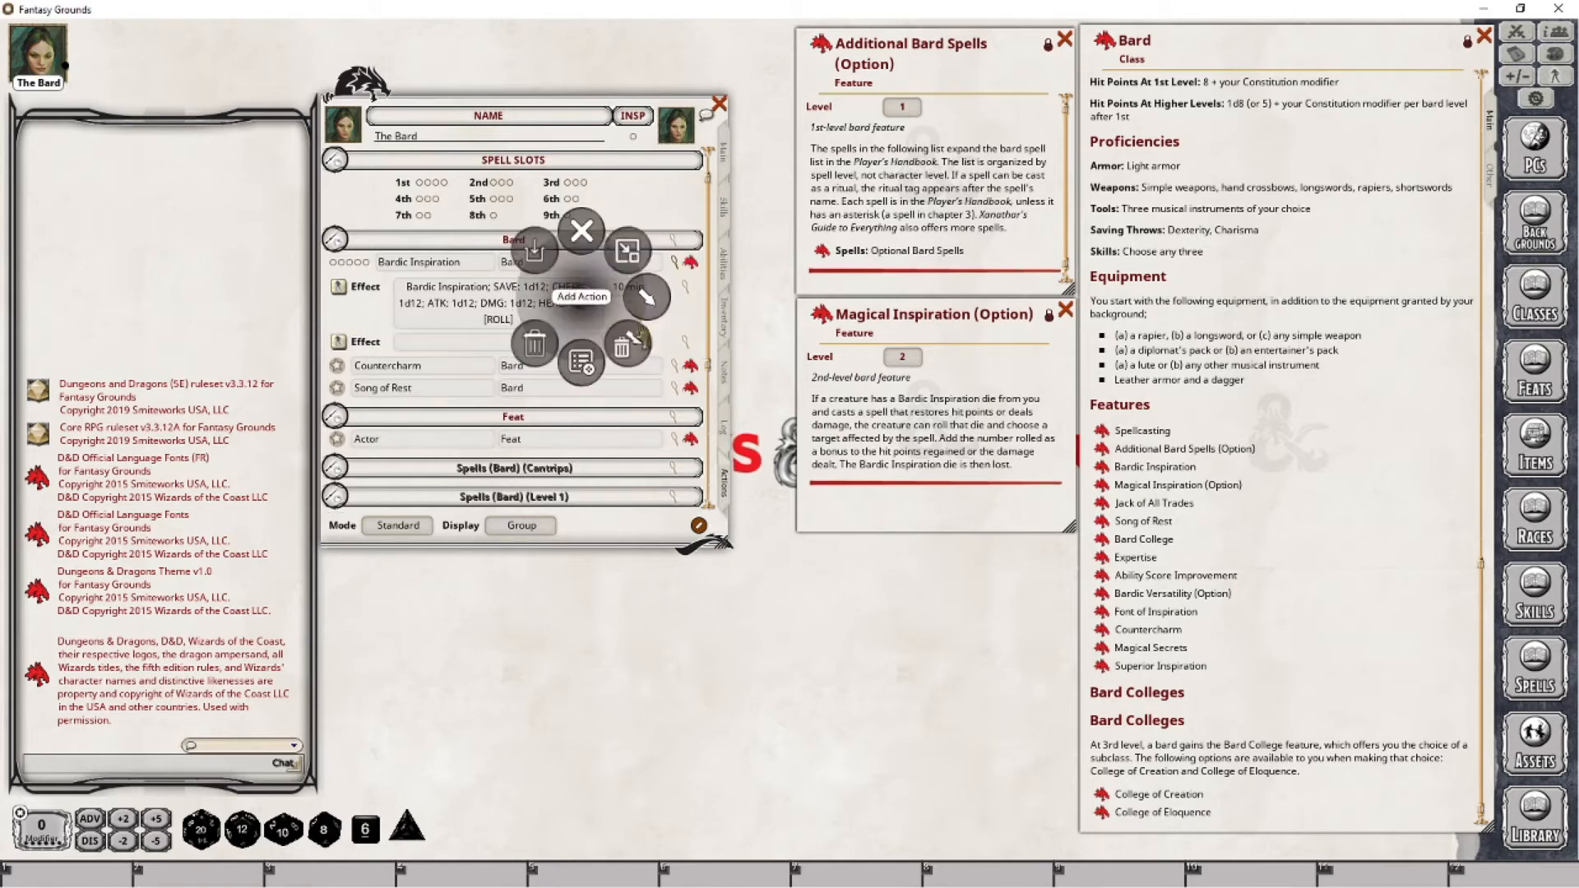
left_click(650, 305)
left_click(645, 367)
right_click(535, 287)
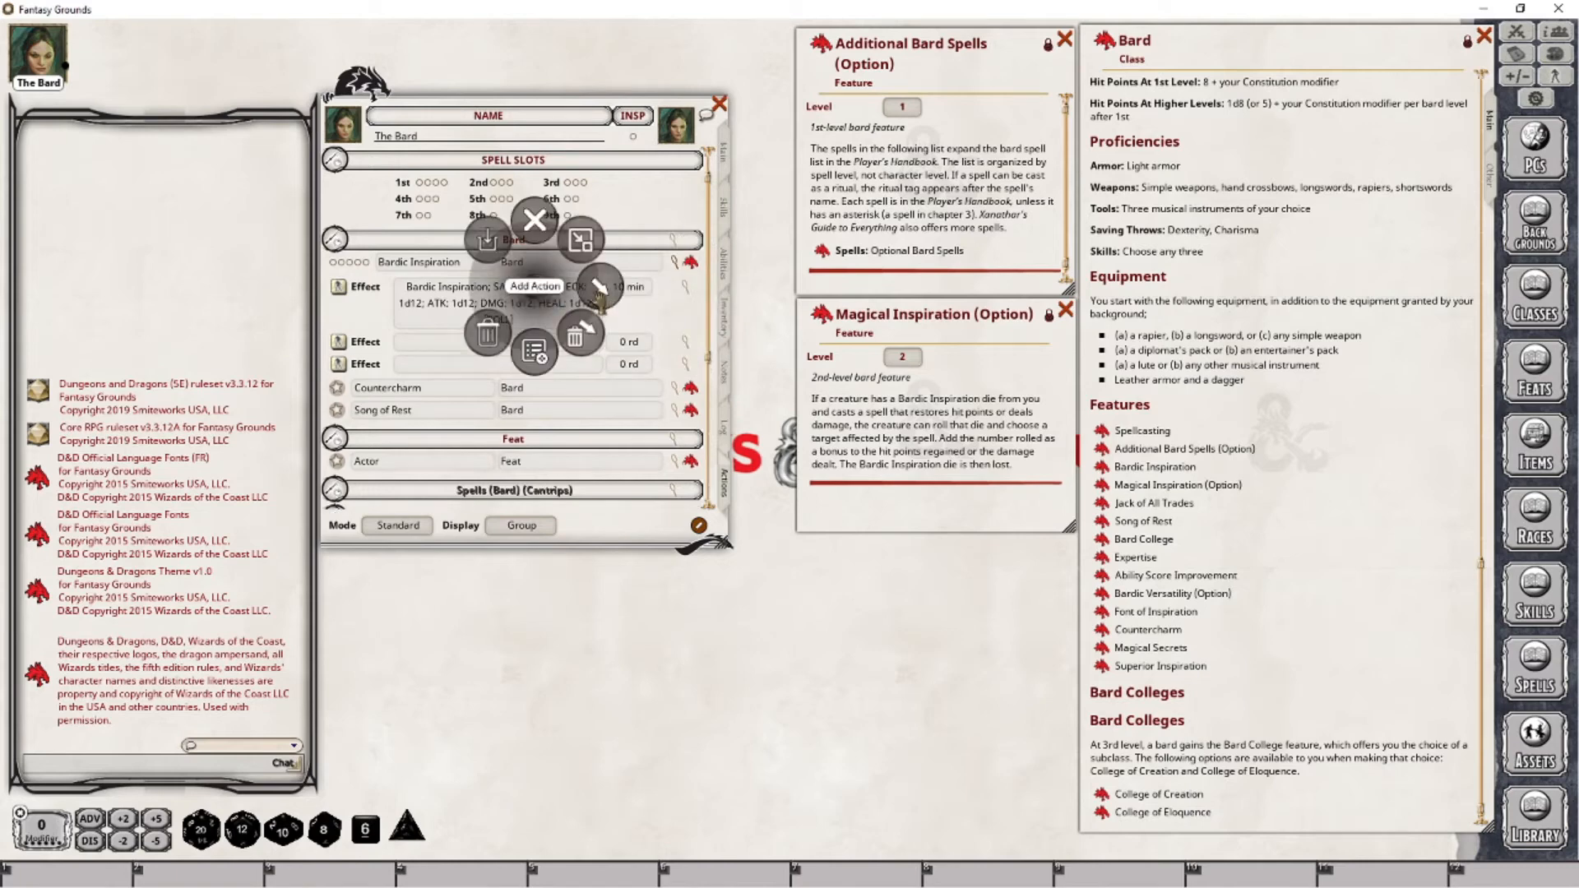
left_click(589, 291)
left_click(579, 366)
right_click(524, 290)
left_click(591, 296)
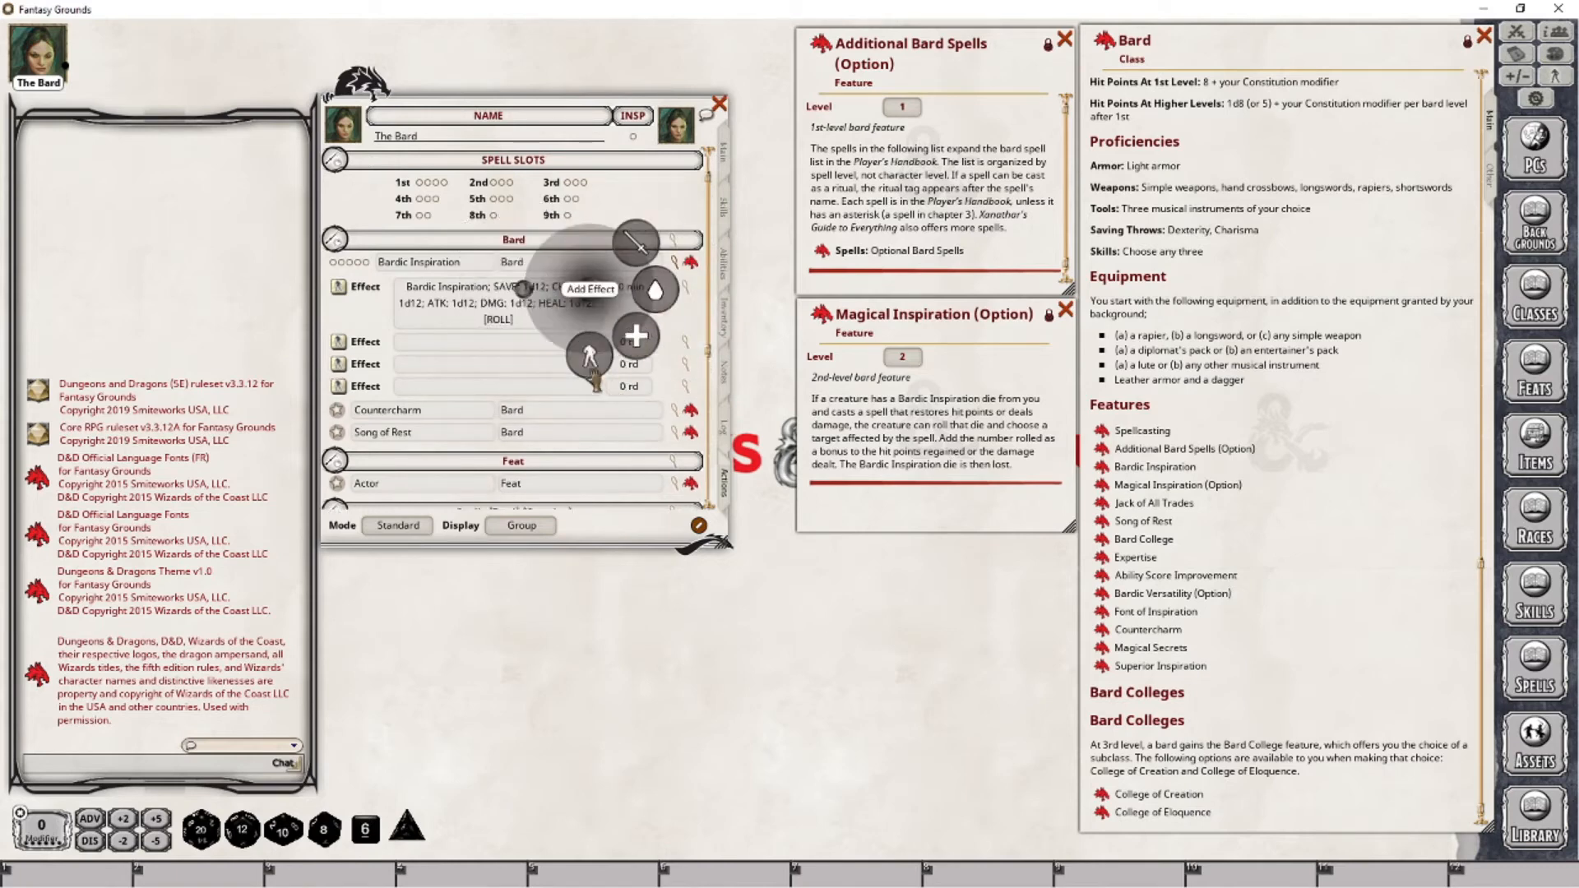
left_click(585, 367)
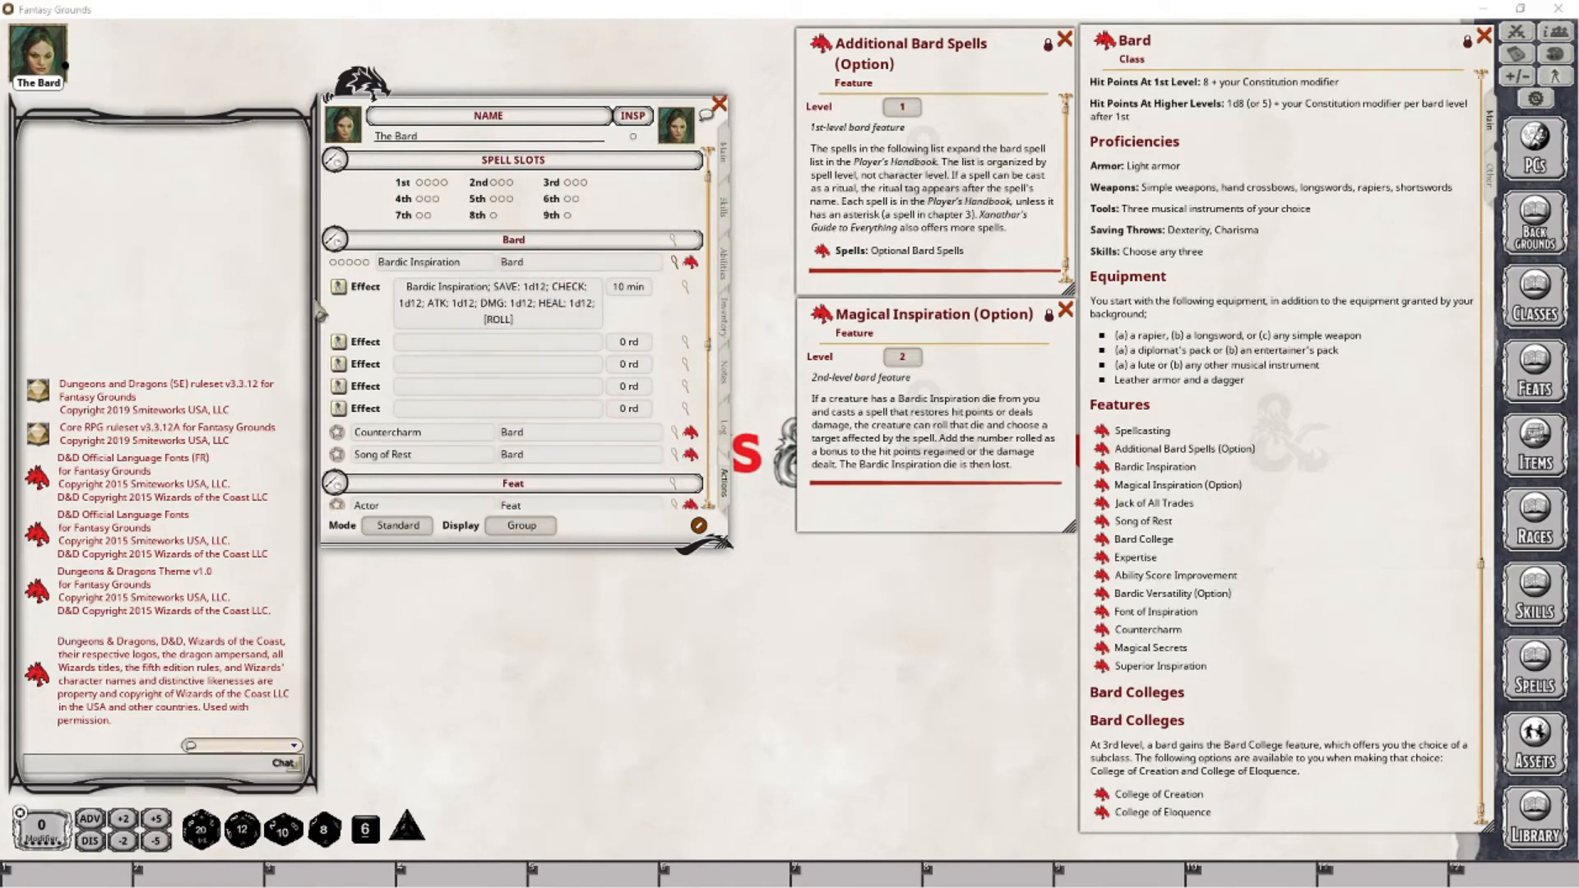
Copy the full Bardic Inspiration effect text into the first blank effect and trim it to "Bardic Inspiration; SAVE: 1d12".
left_click(685, 286)
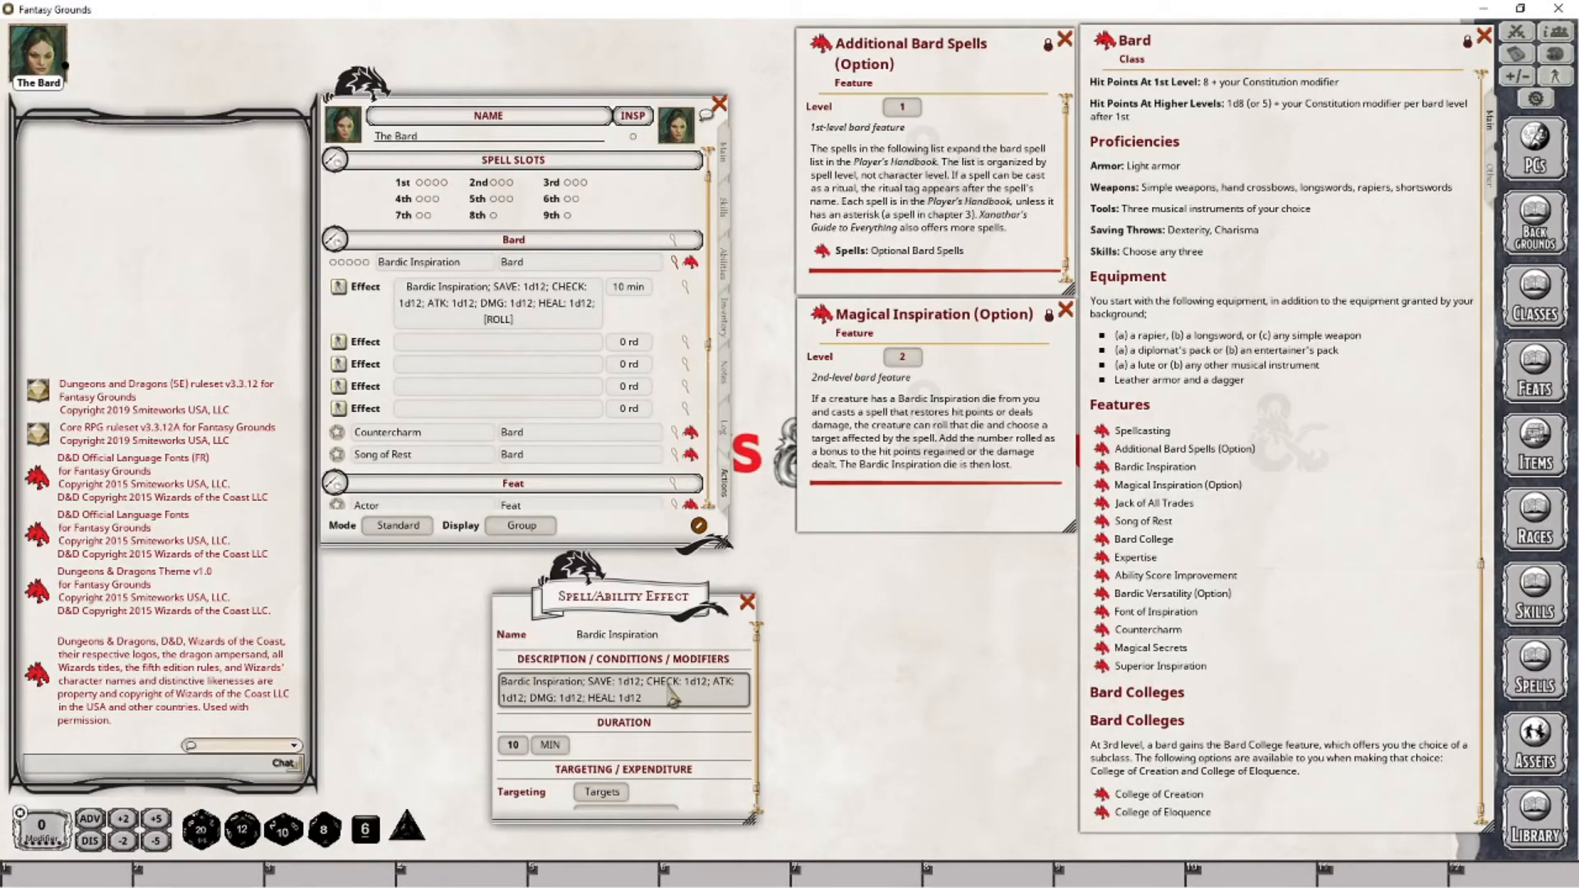
key("ctrl+a")
key("ctrl+c")
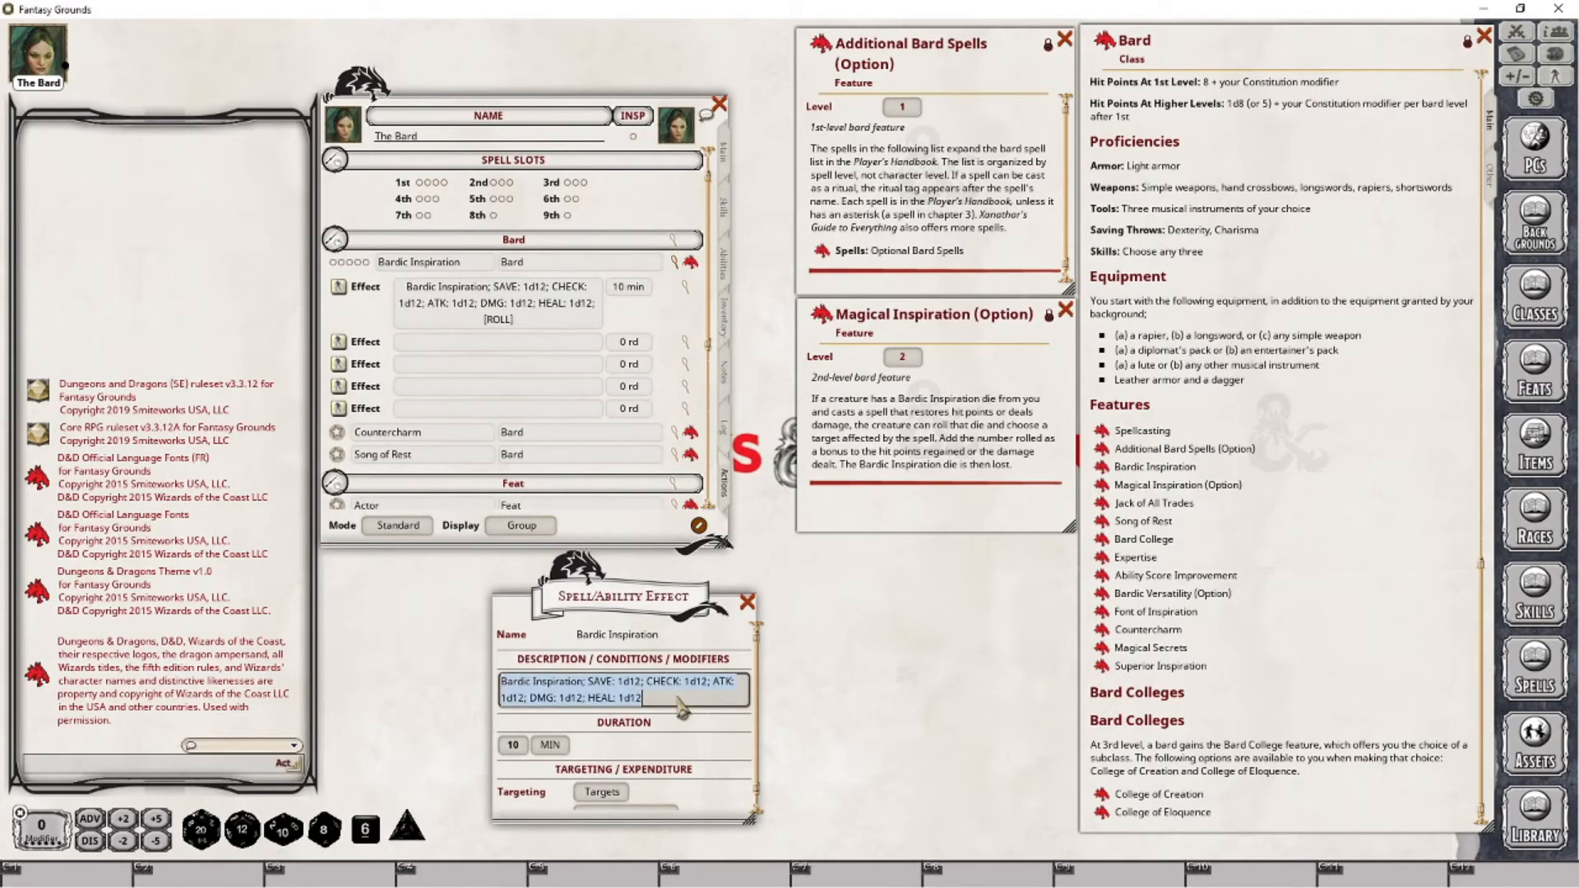
left_click(683, 343)
left_click(773, 444)
key("ctrl+v")
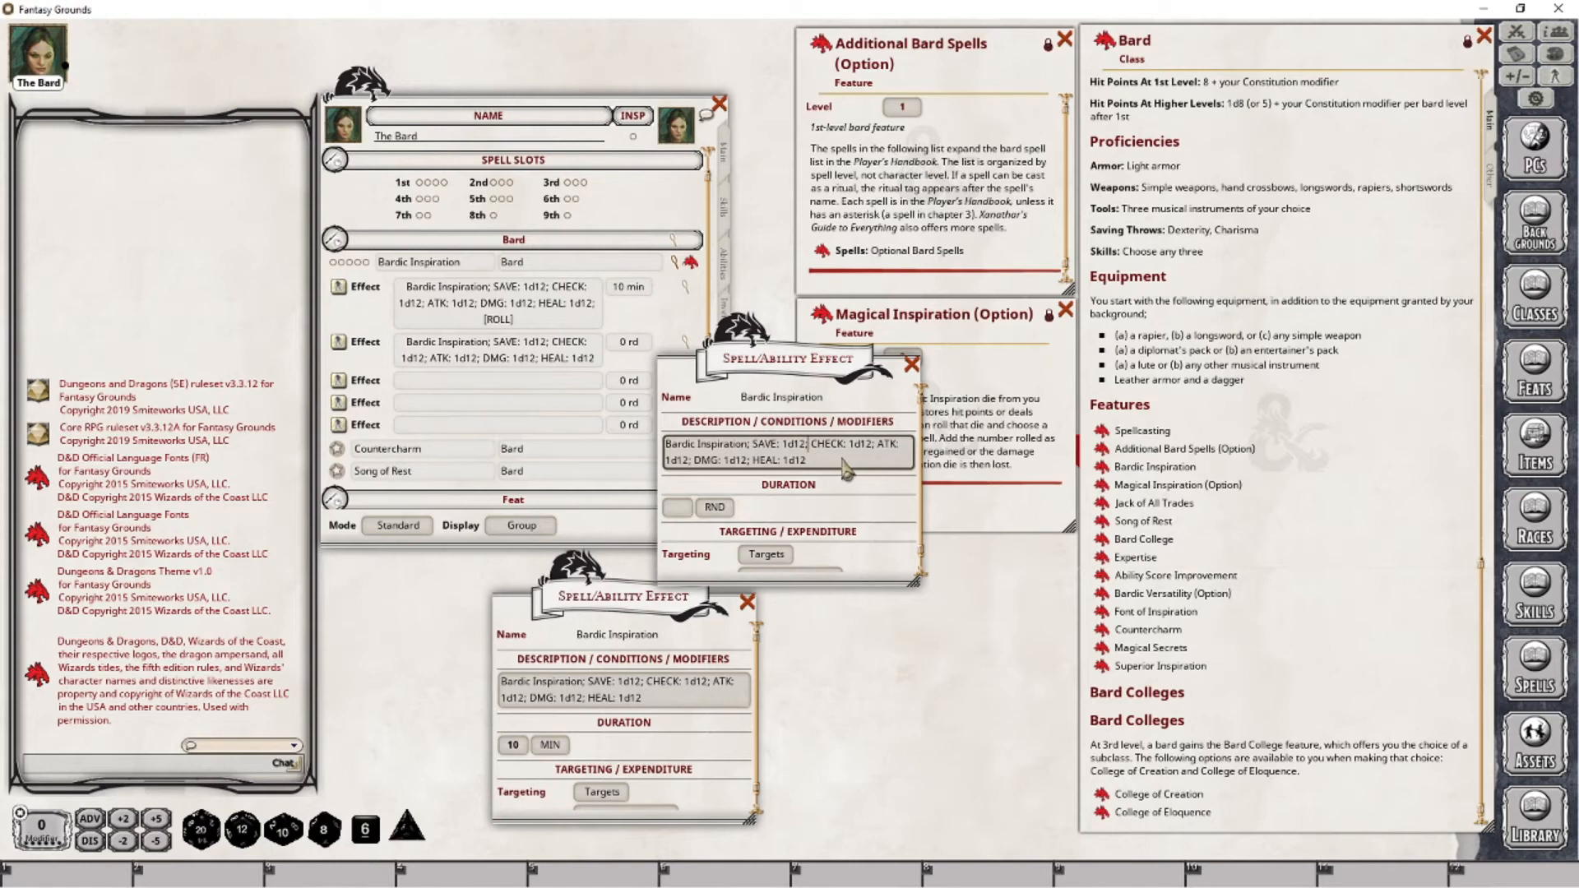
key("shift")
left_click(845, 467, "shift")
key("Delete")
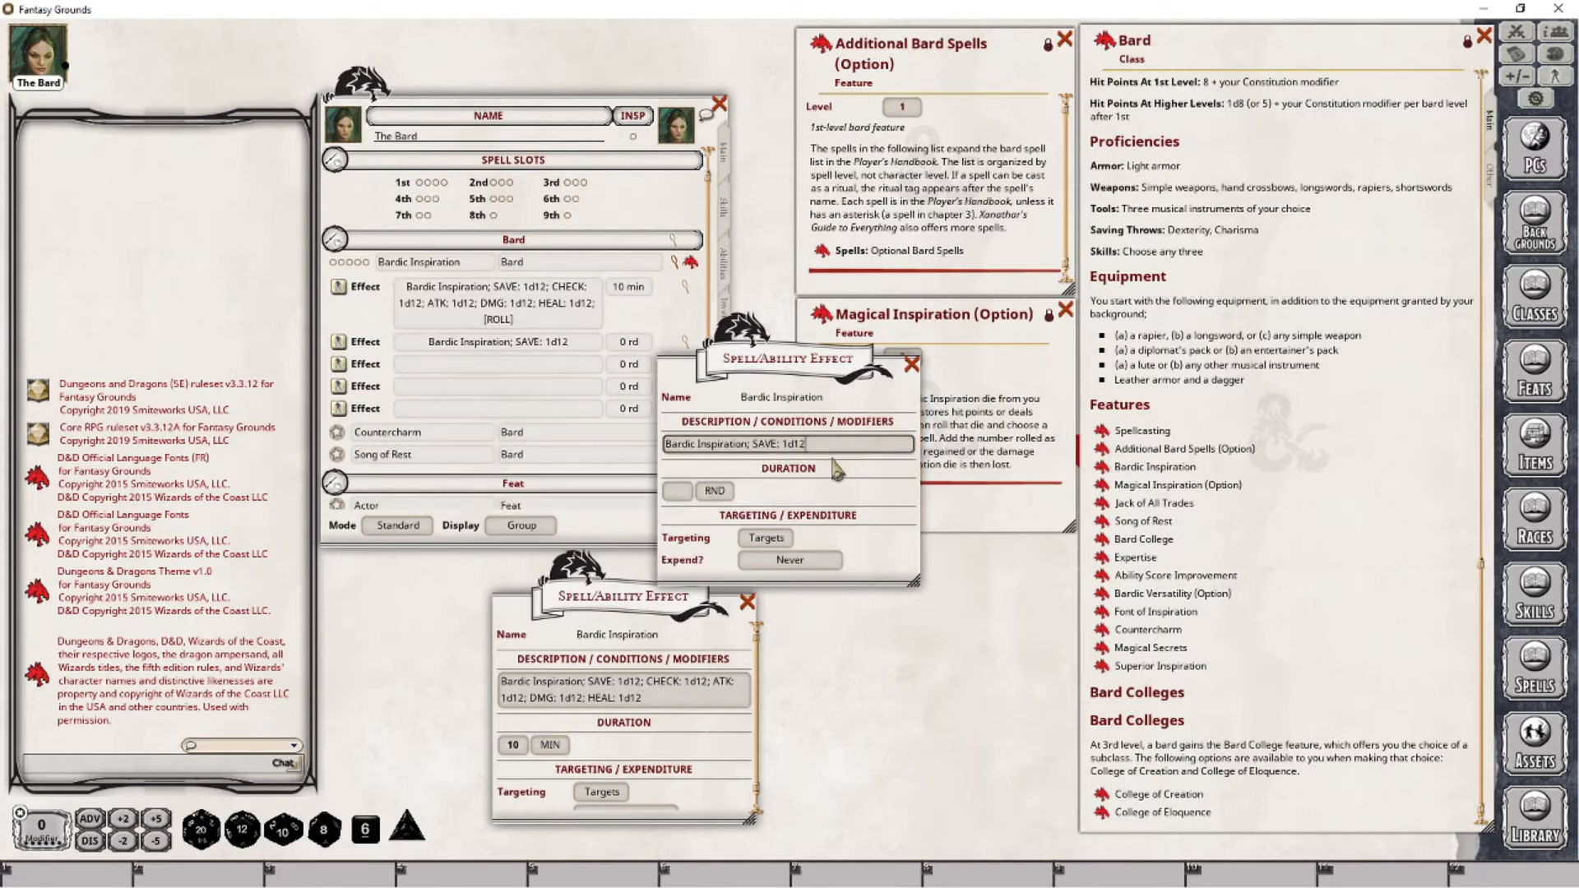
Set the SAVE effect to expend on next roll with a duration of 10 minutes.
left_click(767, 539)
left_click(766, 539)
left_click(777, 560)
left_click(777, 560)
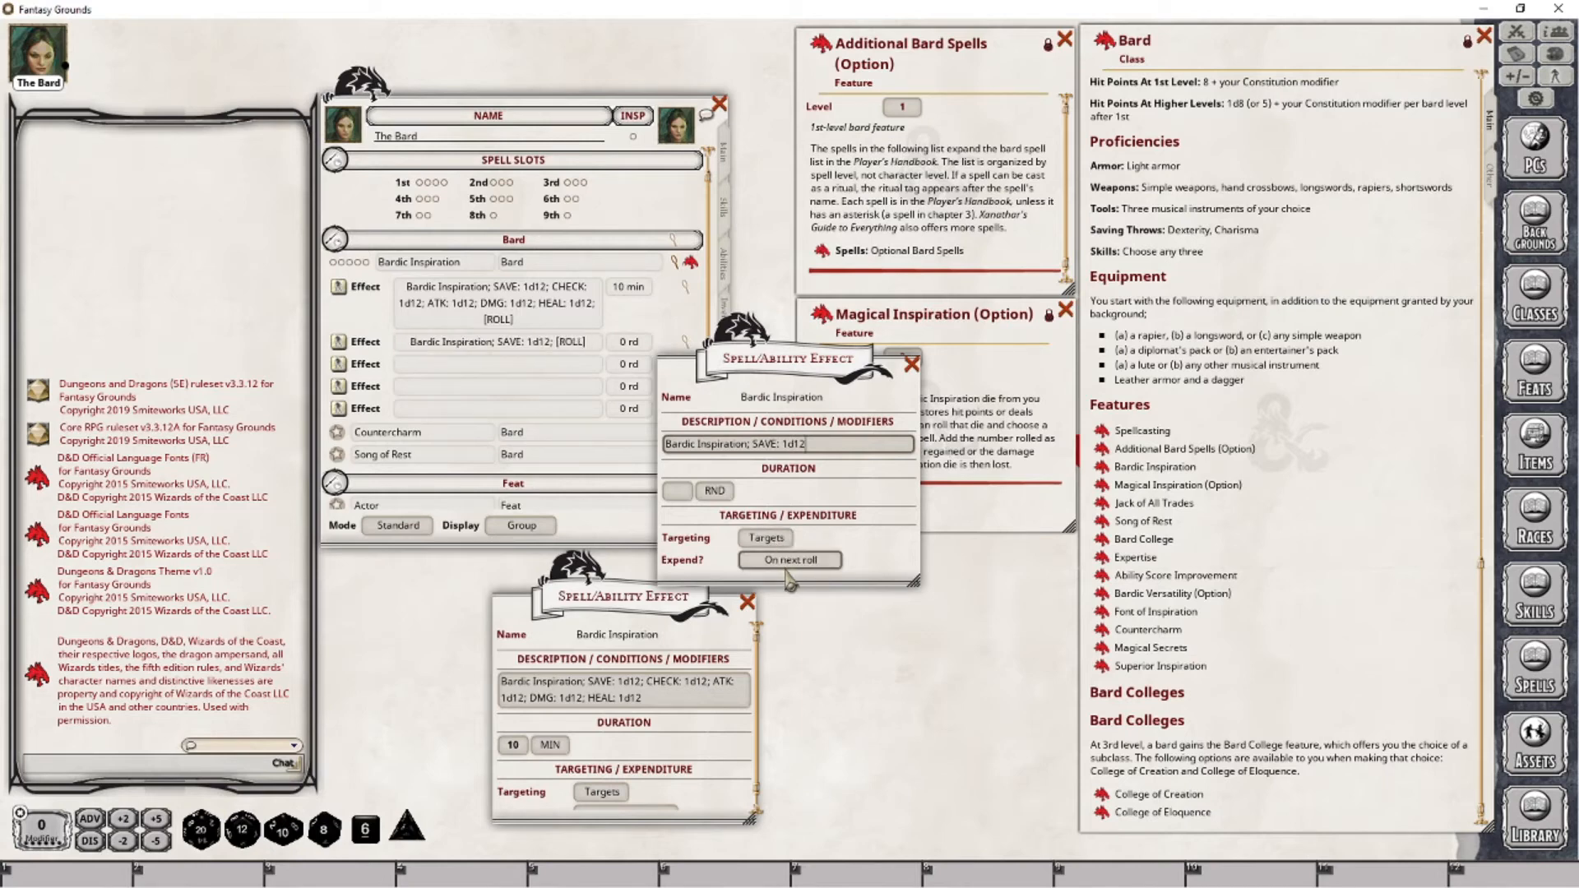
scroll(701, 806, "down", 1)
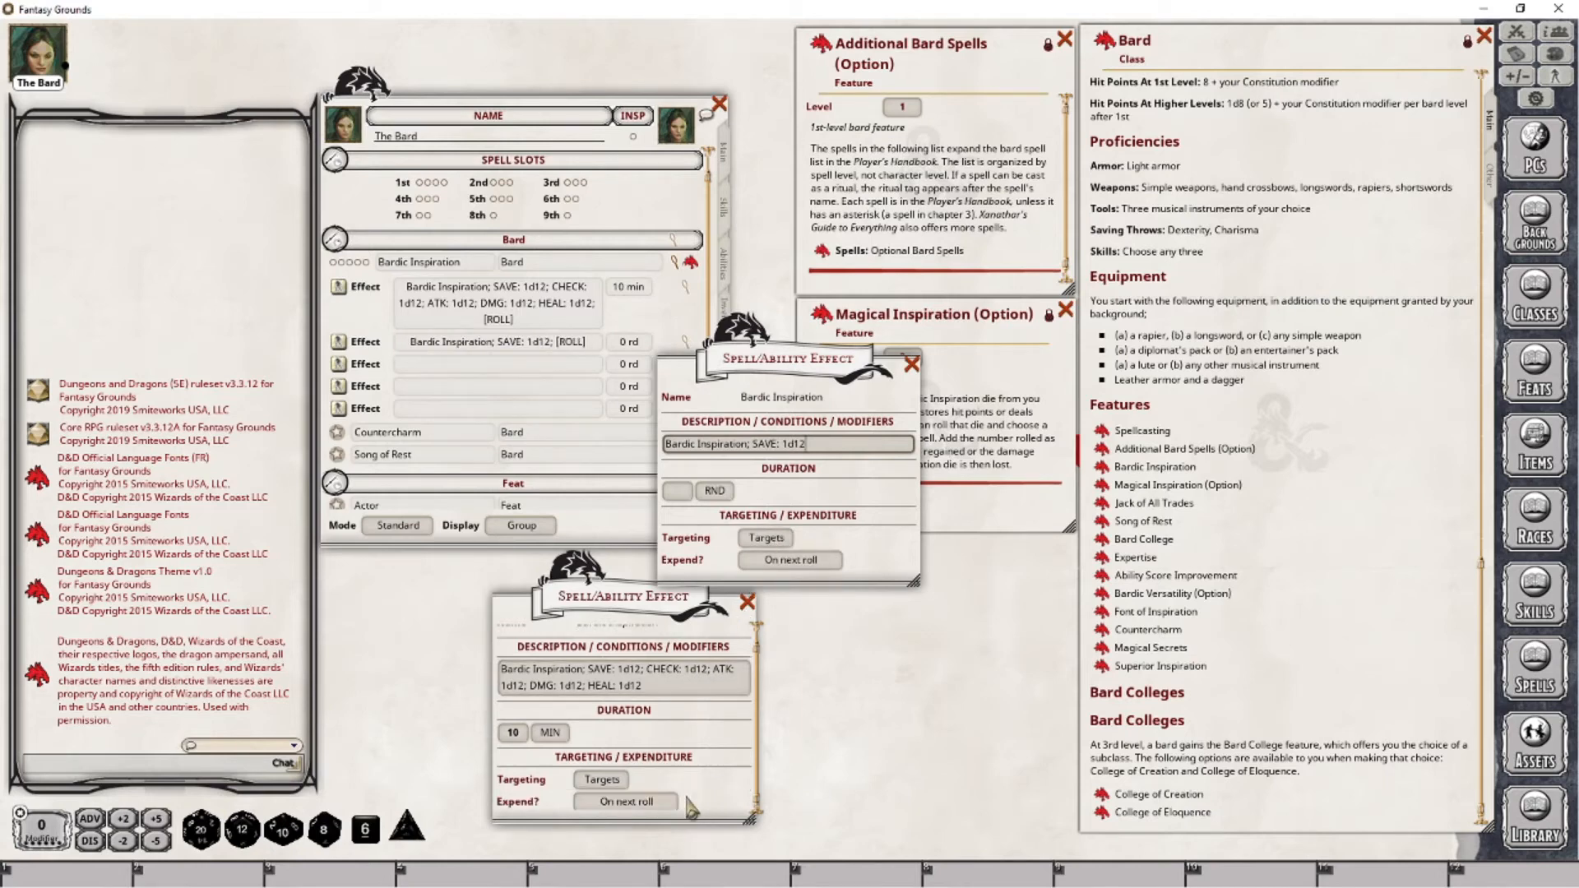
left_click(676, 490)
type("10")
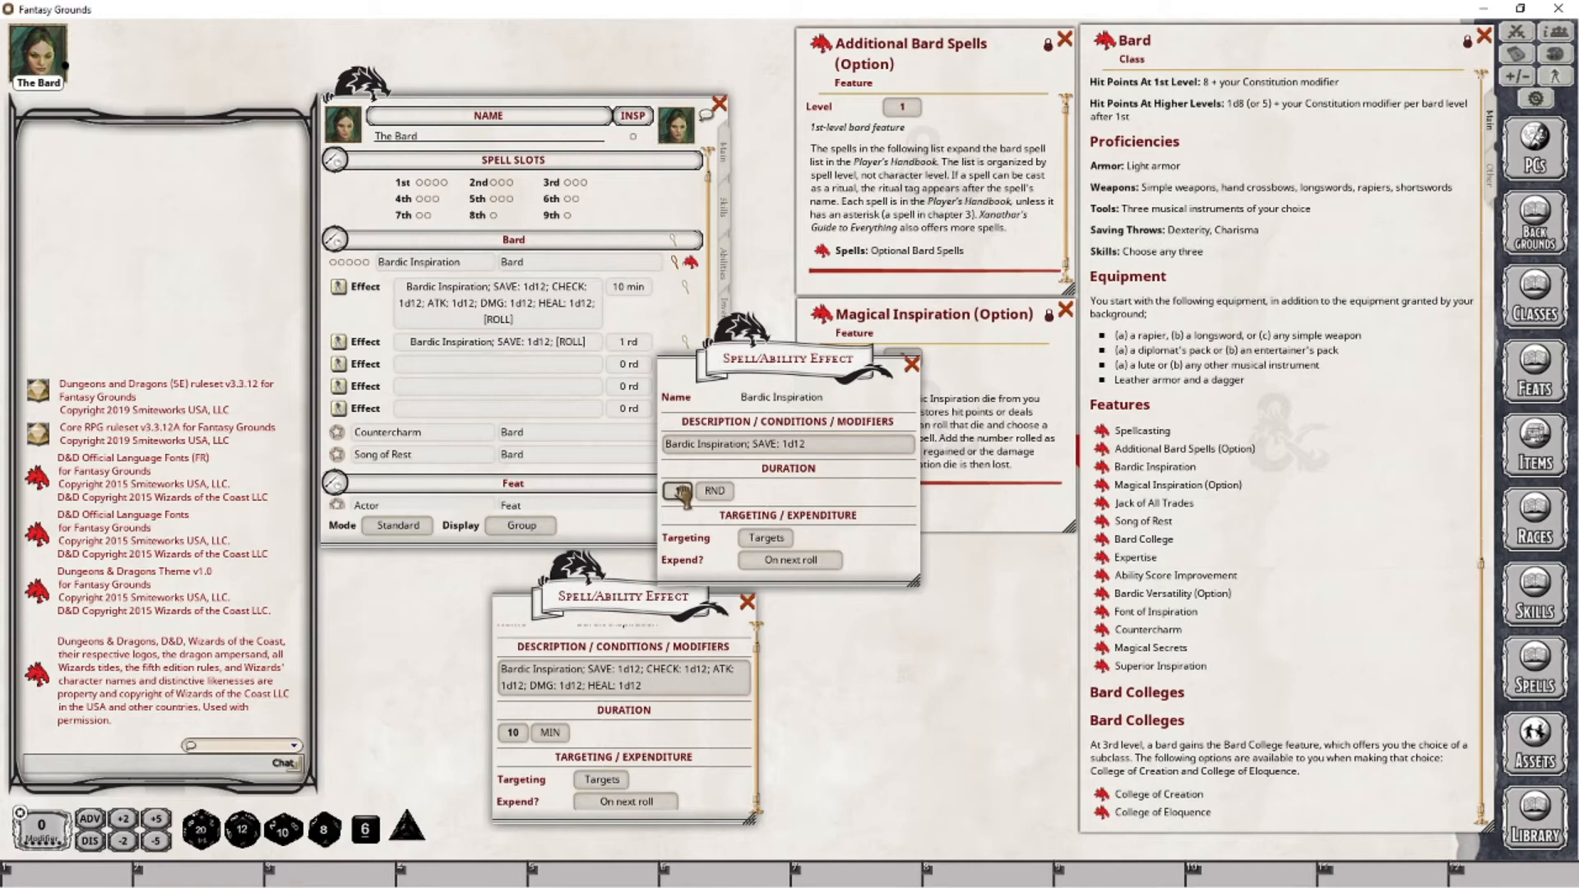
left_click(715, 491)
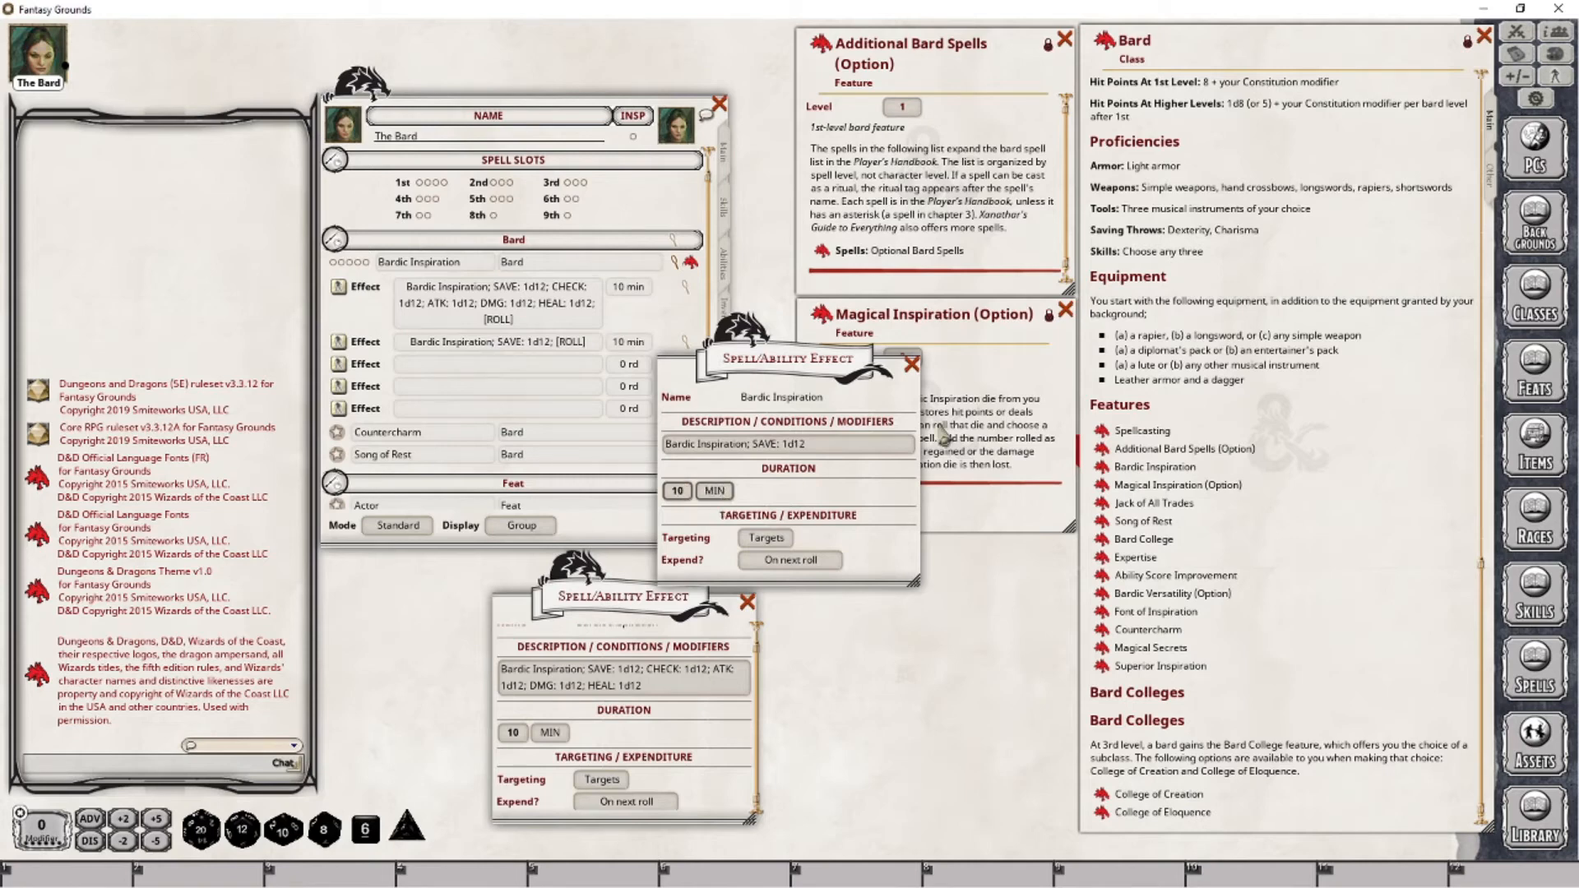
left_click(912, 366)
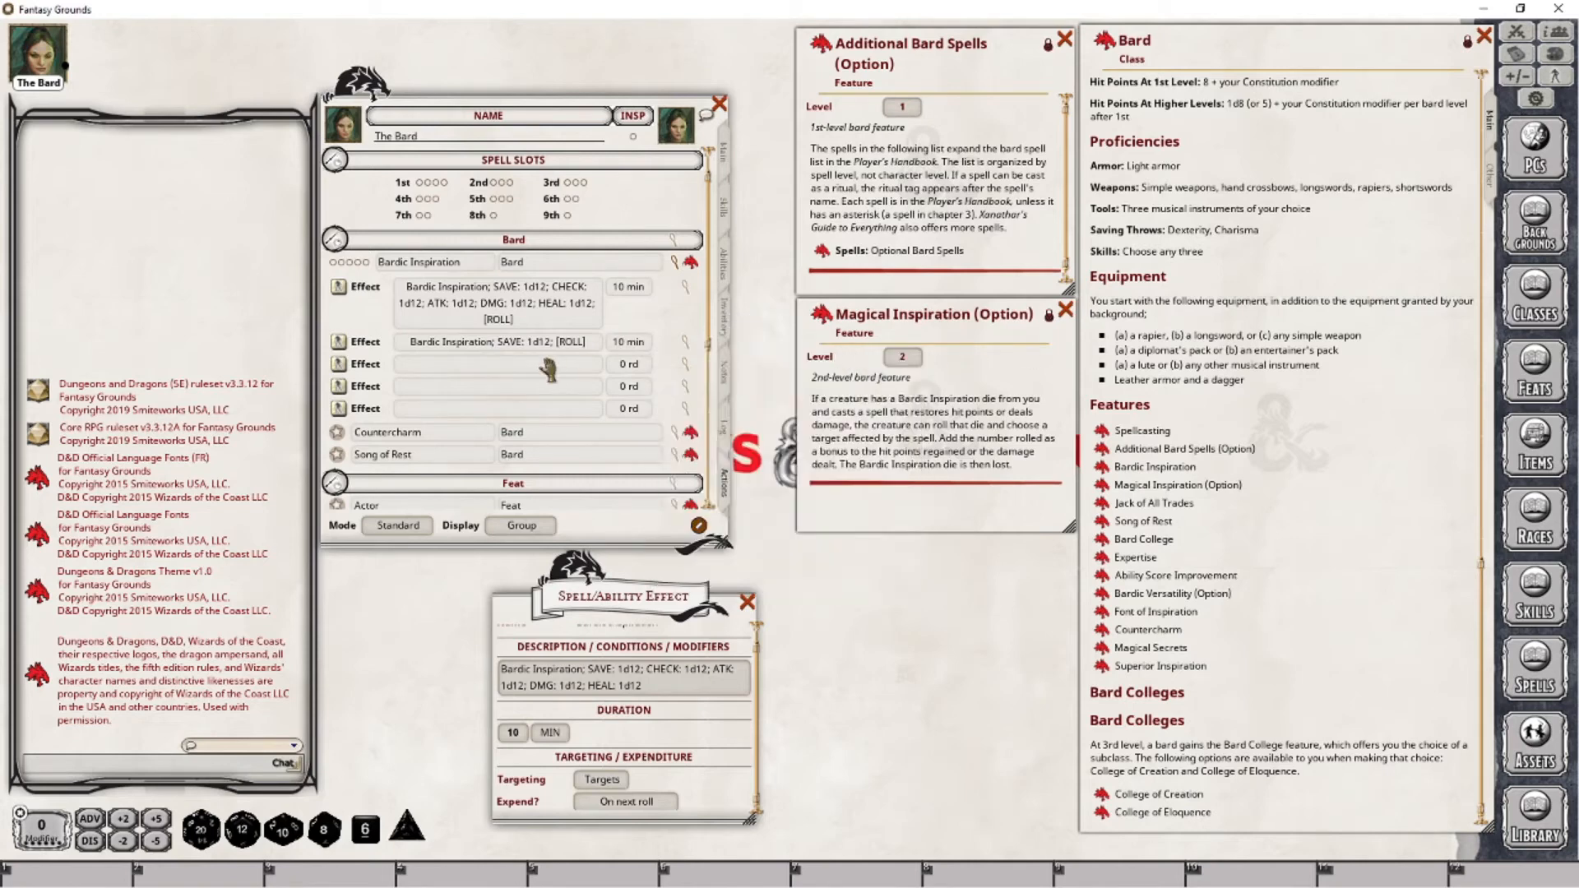
Paste the copied effect text into the next blank effect and reduce it to "Bardic Inspiration; CHECK: 1d12".
left_click(686, 364)
left_click(777, 447)
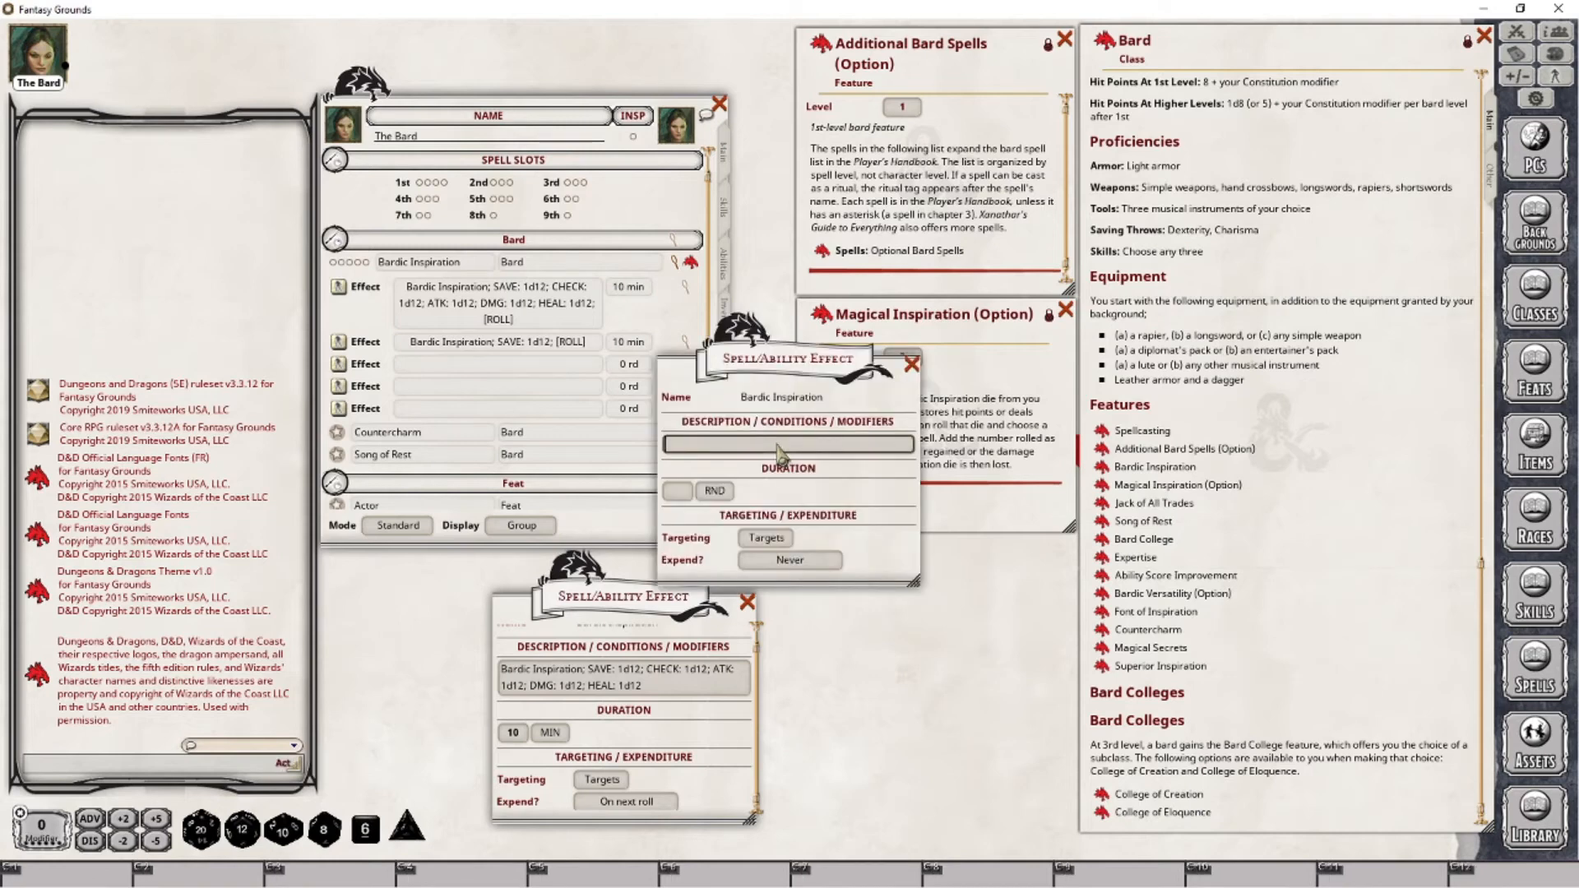
key("ctrl+v")
left_click(811, 444)
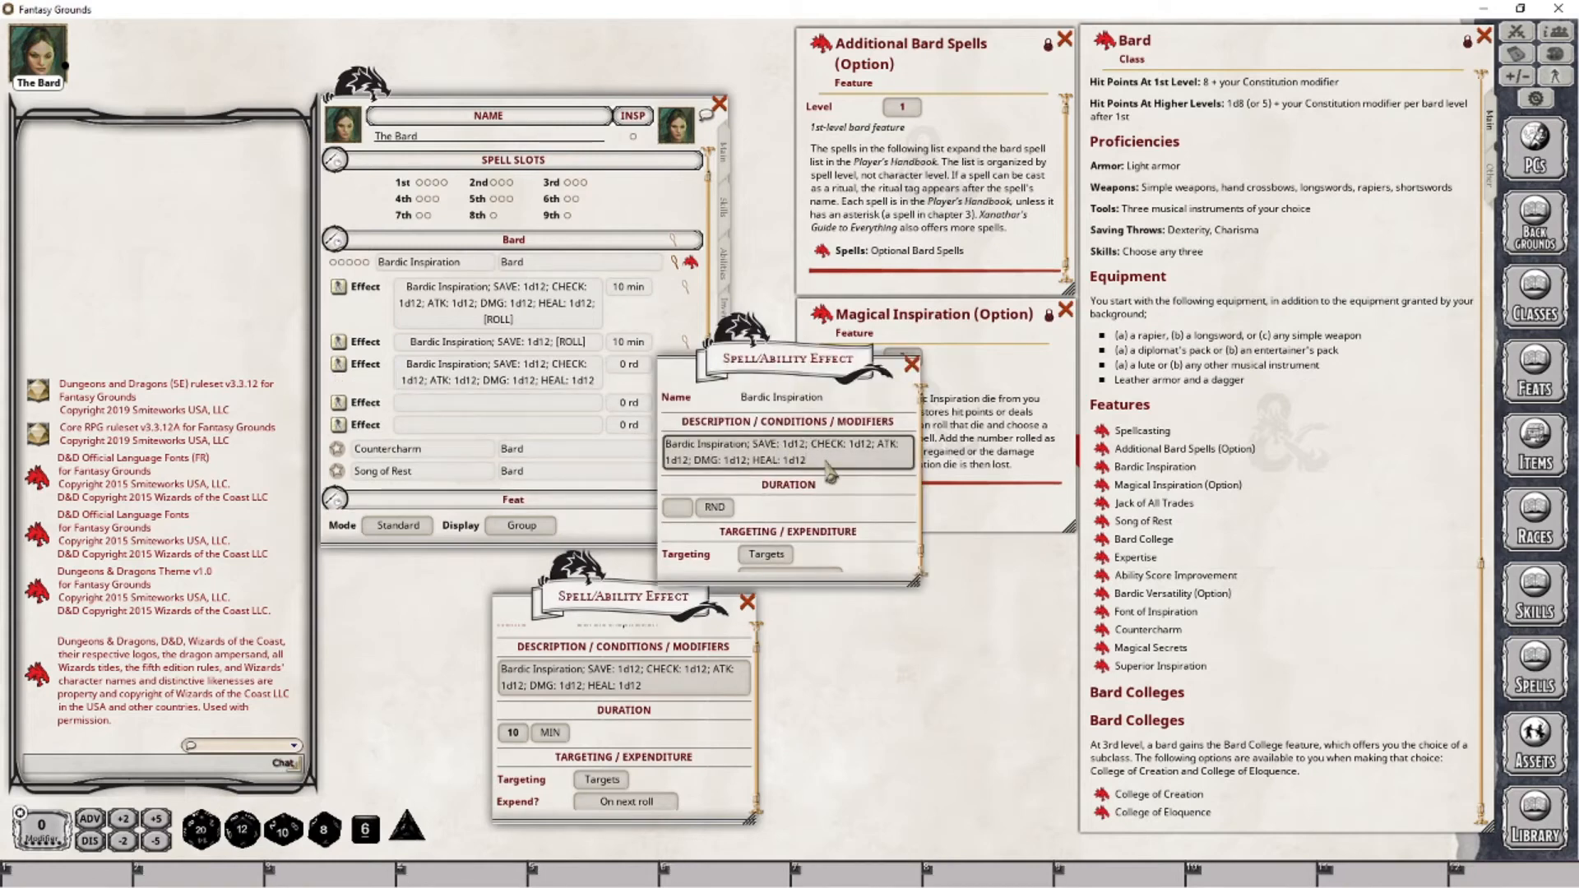
key("BackSpace")
key("BackSpace")
key("BackSpace")
key("BackSpace")
key("BackSpace")
key("BackSpace")
key("BackSpace")
key("BackSpace")
key("BackSpace")
key("BackSpace")
key("BackSpace")
key("BackSpace")
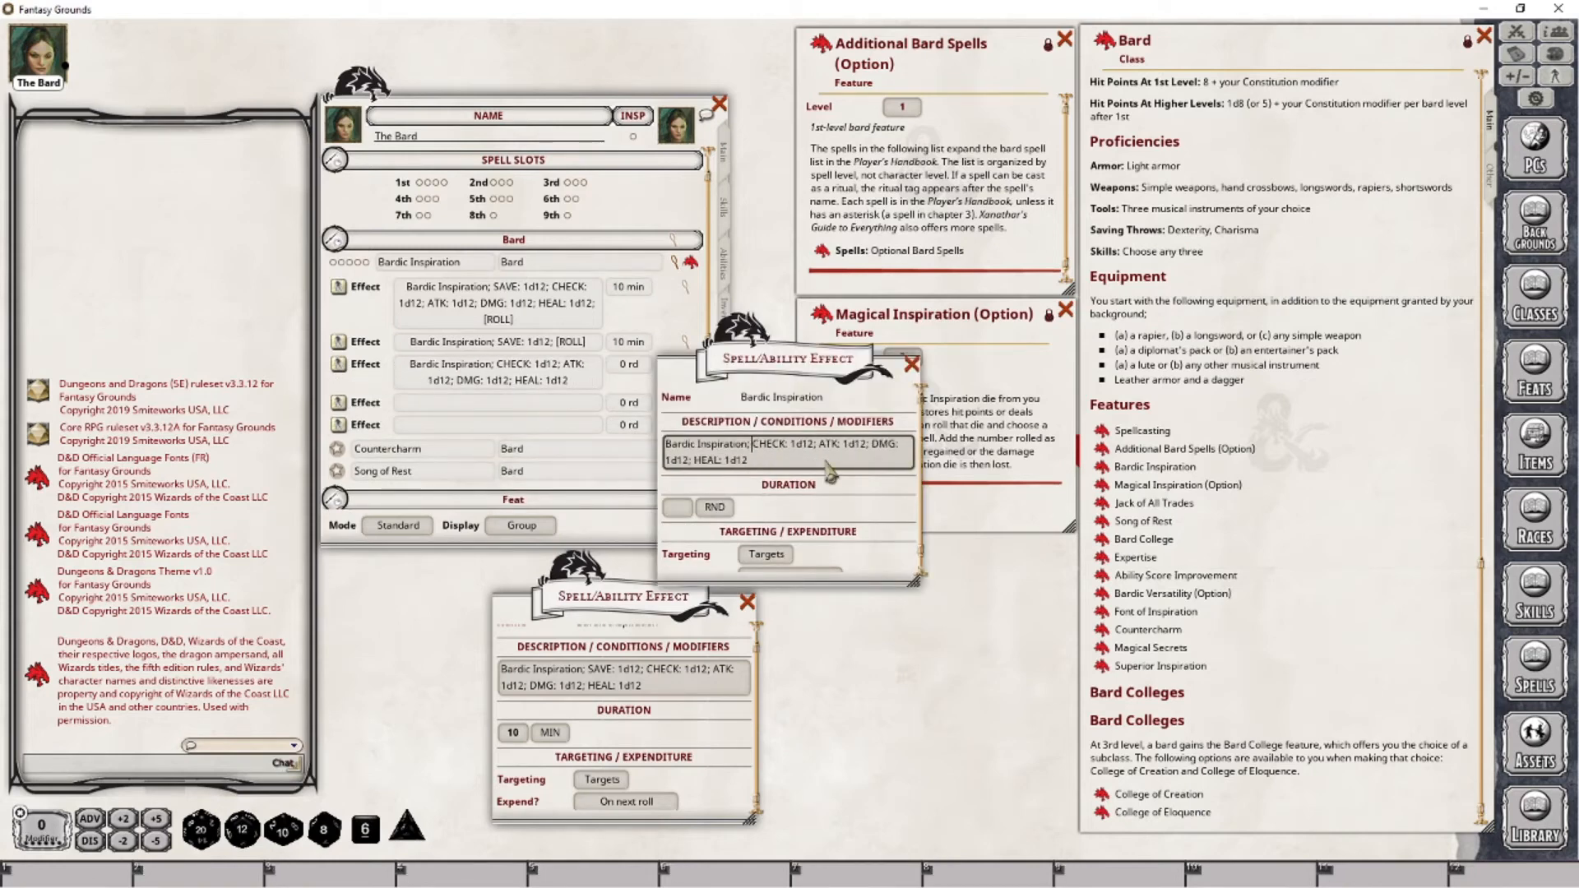
key("Right")
key("Right")
key("shift+End")
key("BackSpace")
key("BackSpace")
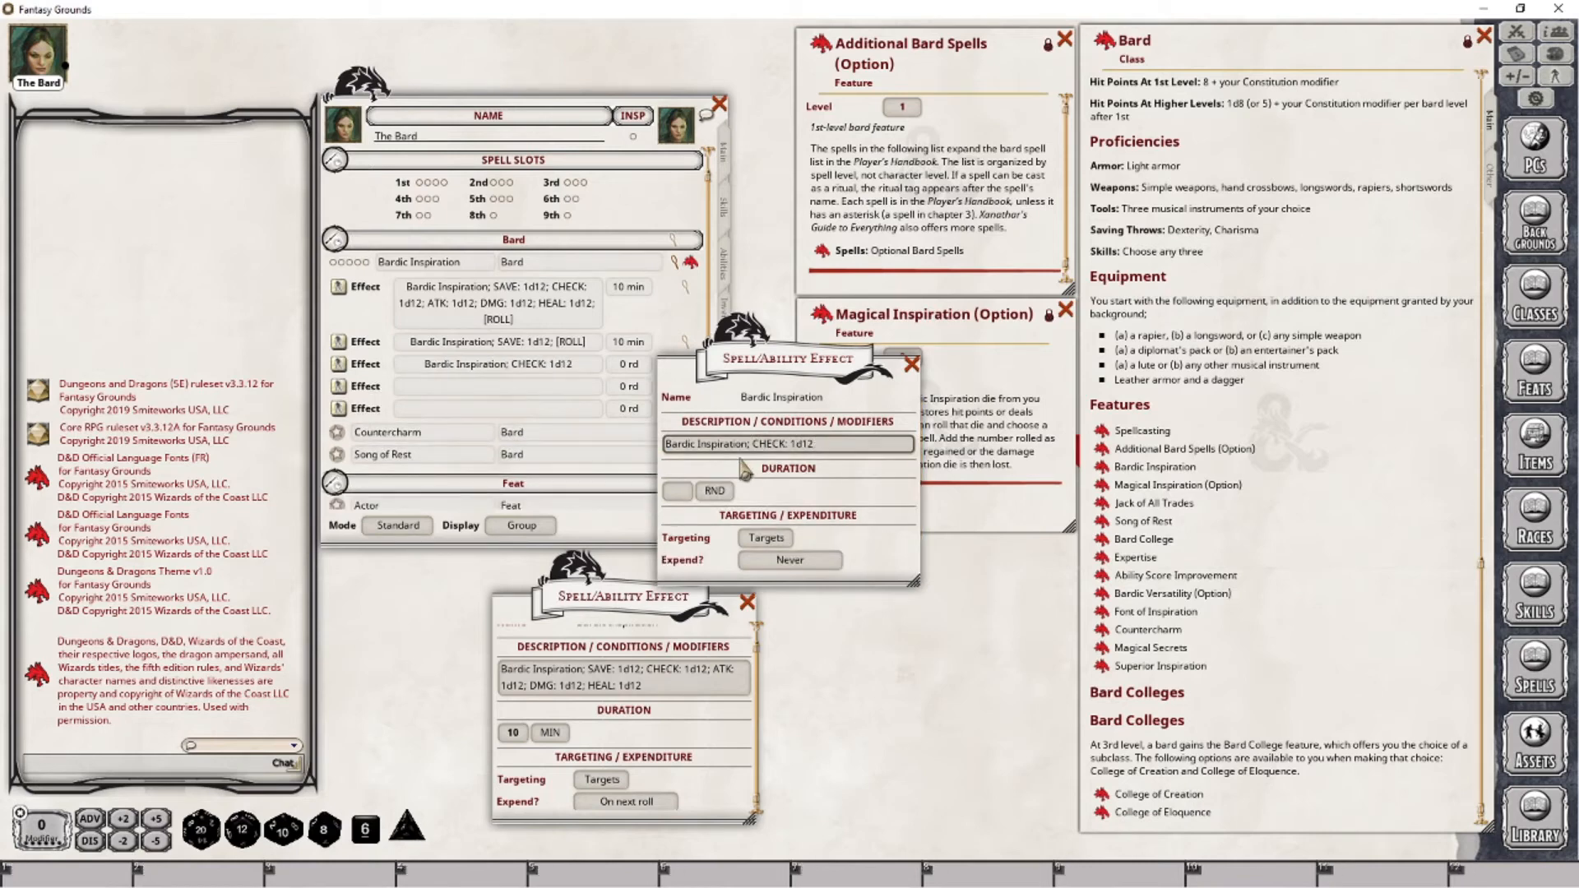
Give the CHECK effect a 10-minute duration and make it expend on next roll.
left_click(677, 490)
type("10")
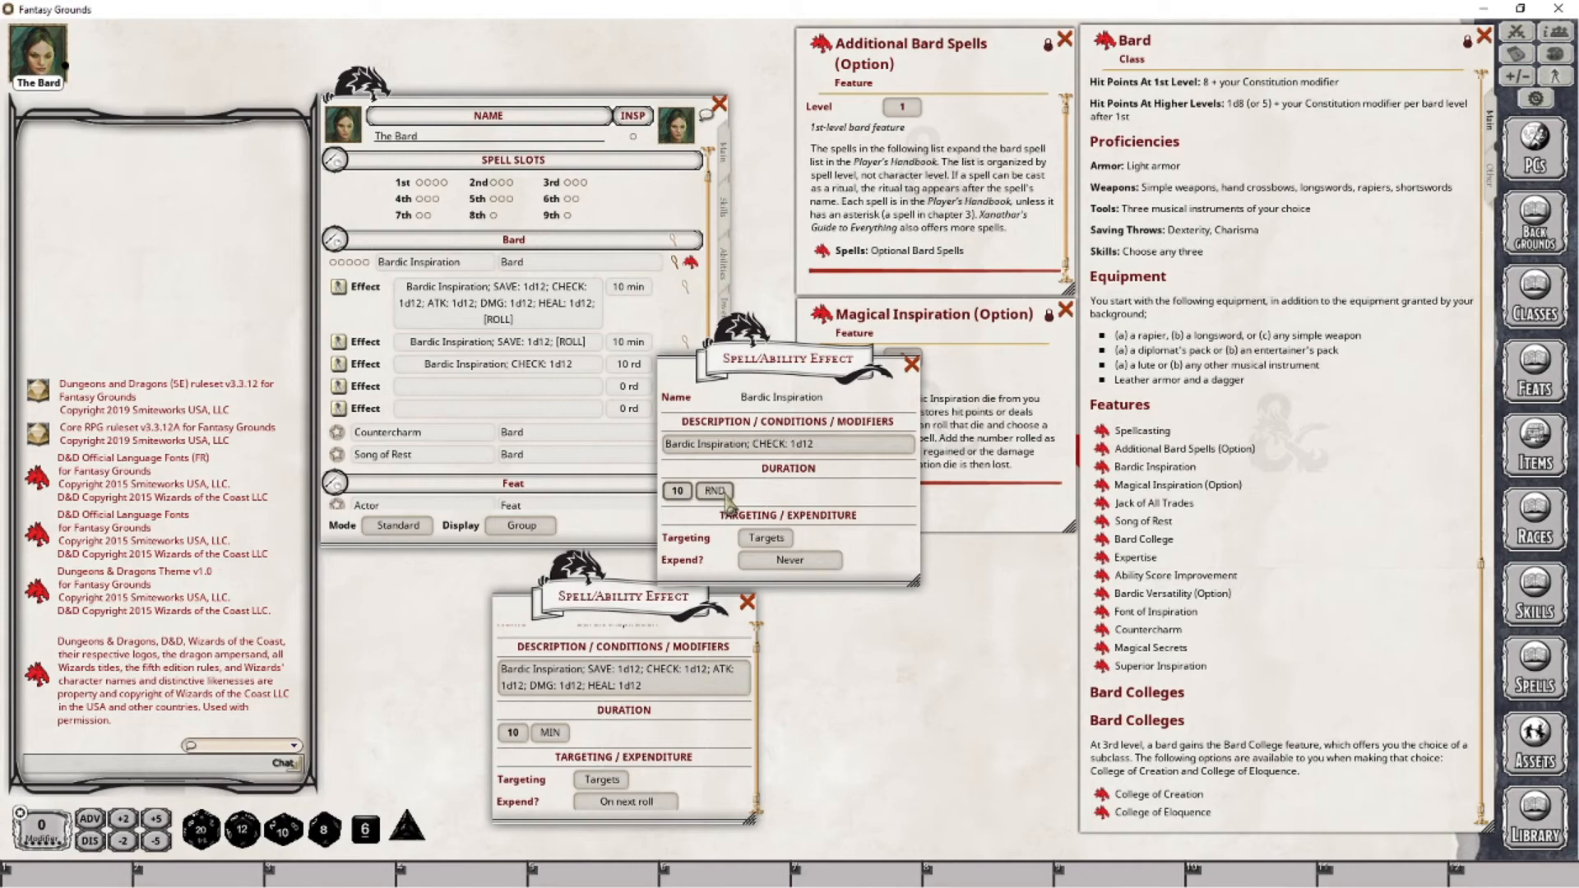
left_click(714, 490)
left_click(802, 562)
left_click(802, 561)
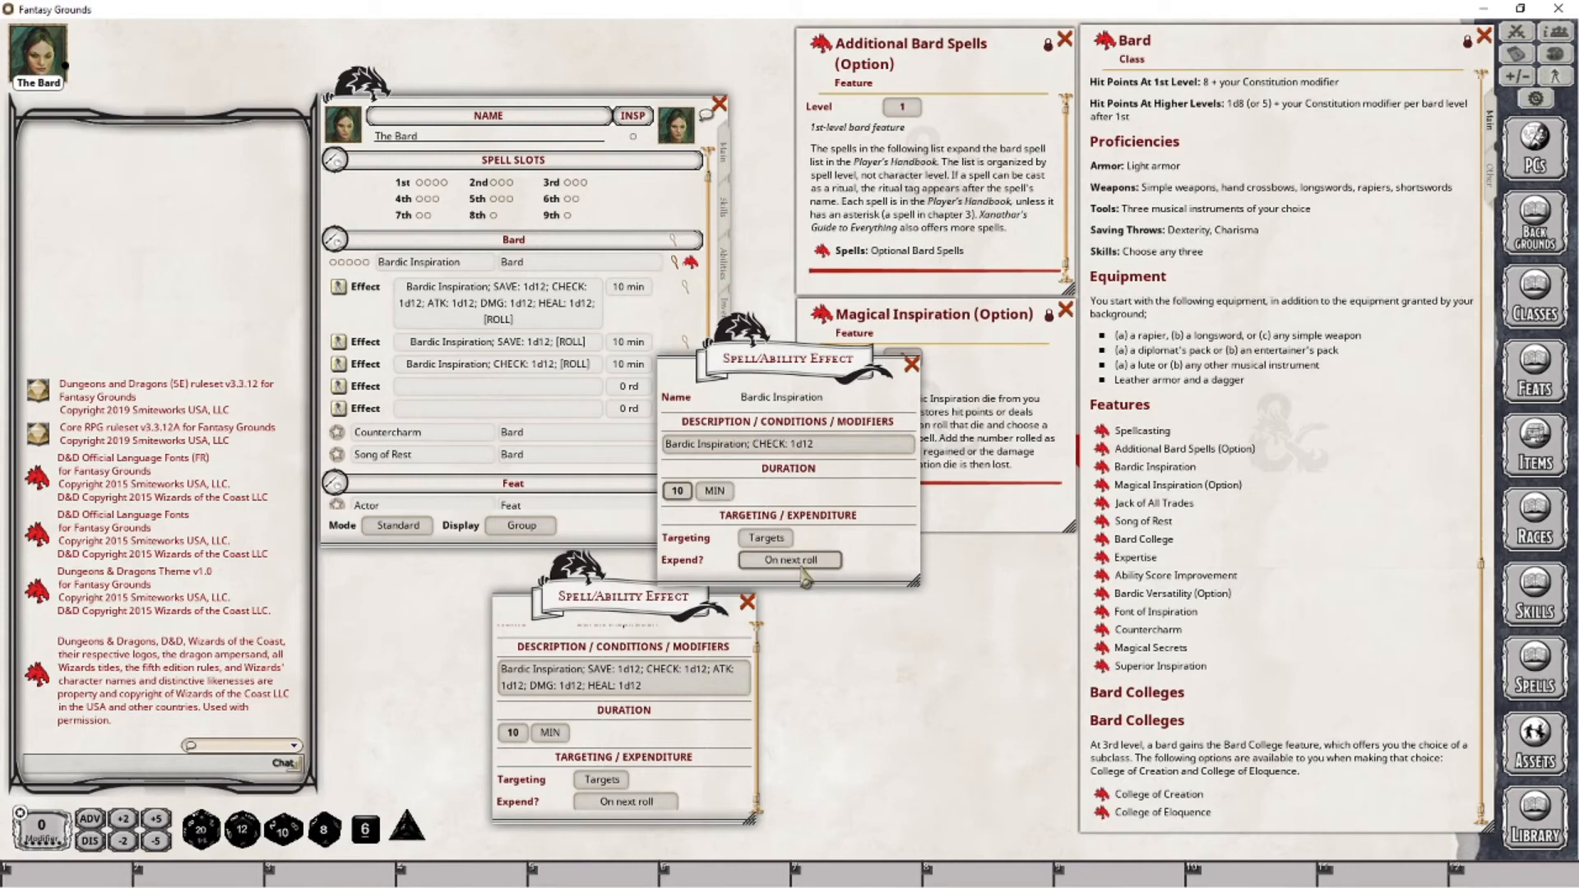
left_click(910, 364)
Fill the third added effect with the copied text, cut down to "Bardic Inspiration; ATK: 1d12".
left_click(684, 386)
left_click(780, 445)
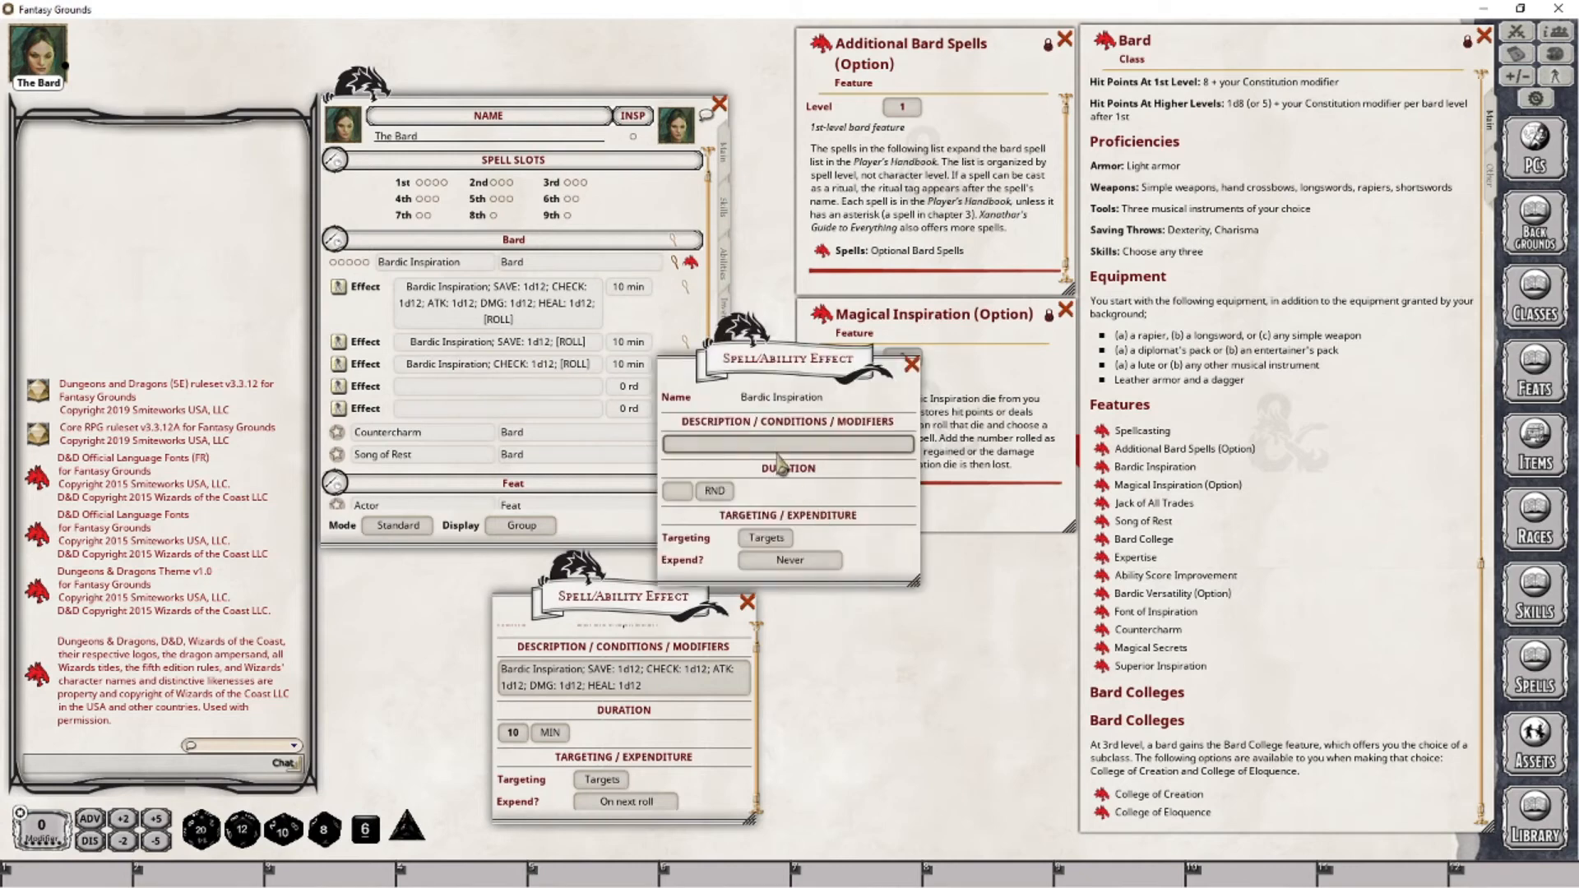
type("Bardic Inspiration; SAVE: 1d12; CHECK: 1d12; ATK: 1d12; DMG: 1d12; HEAL: 1d12")
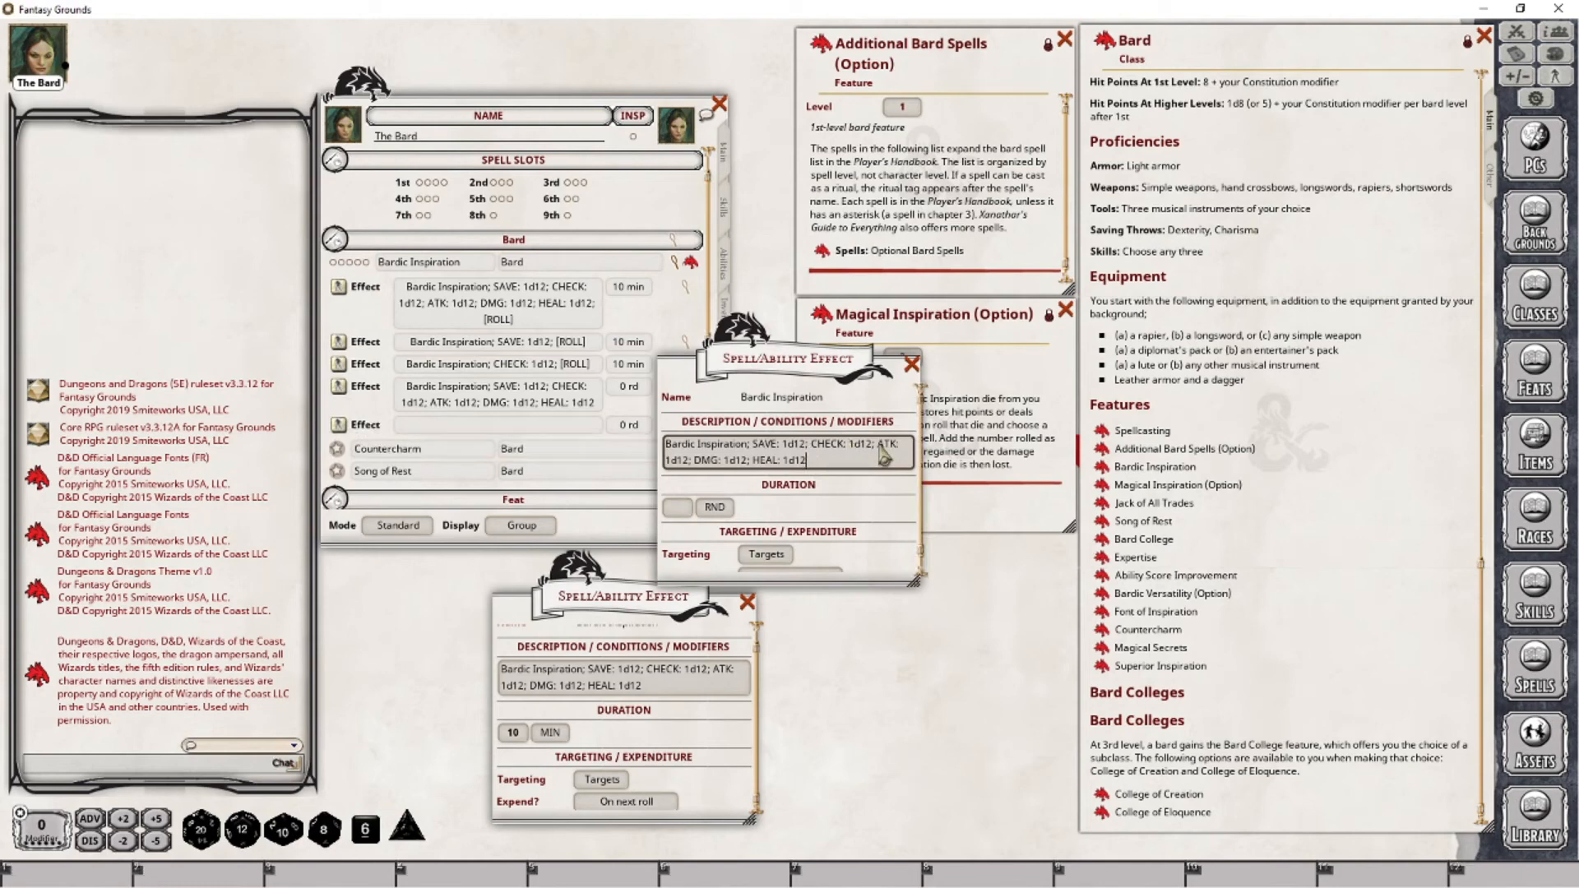
left_click(878, 444)
key("ctrl+shift+Left")
key("ctrl+shift+Left")
key("ctrl+shift+Left")
key("ctrl+shift+Left")
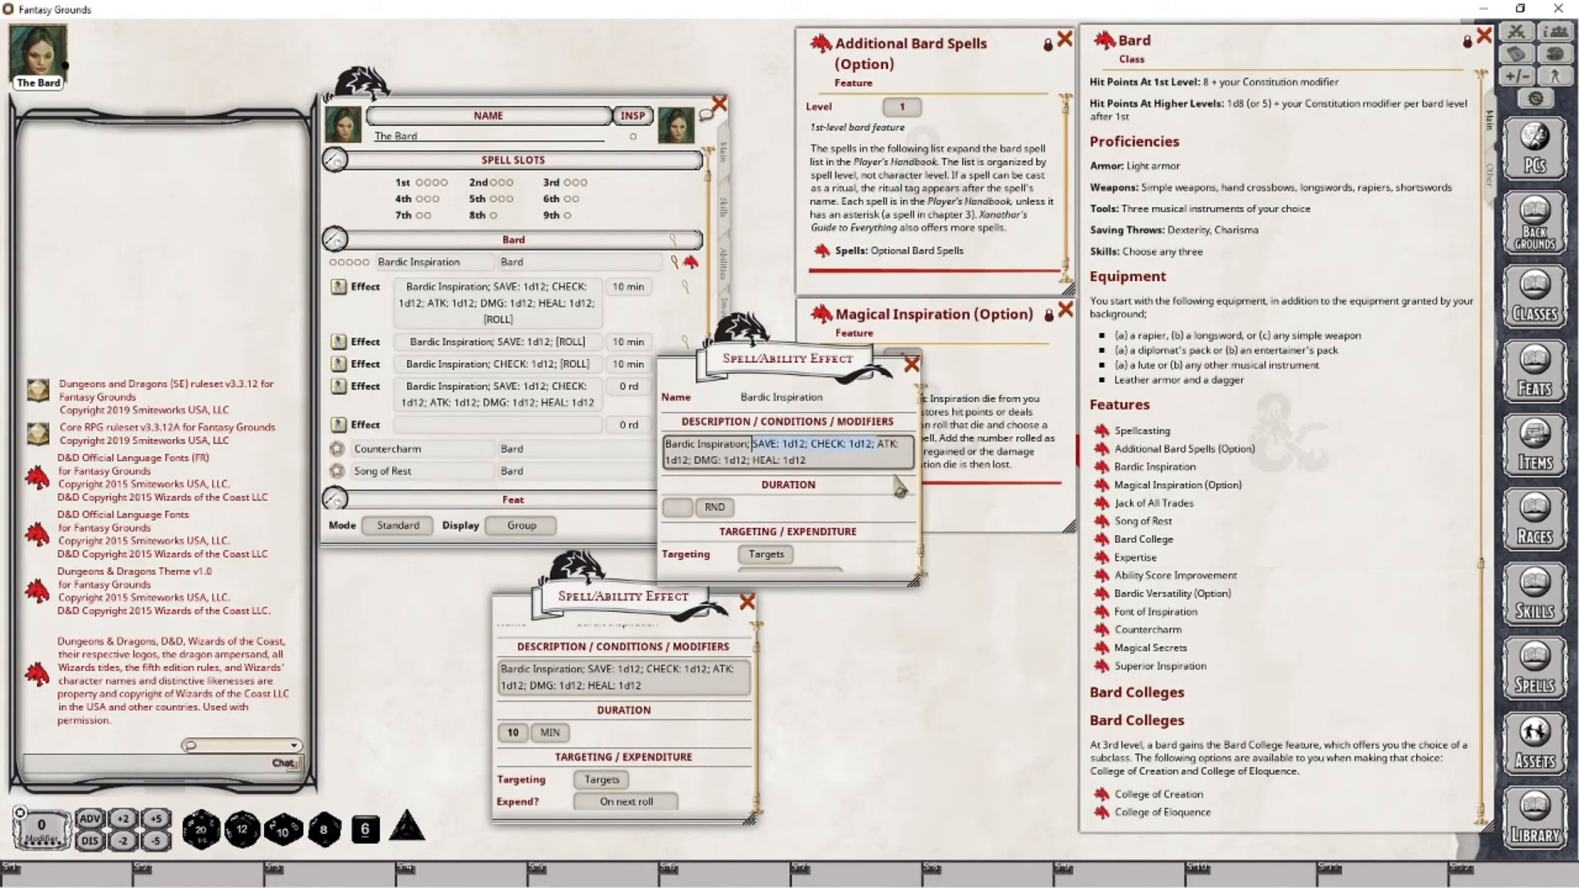
key("Delete")
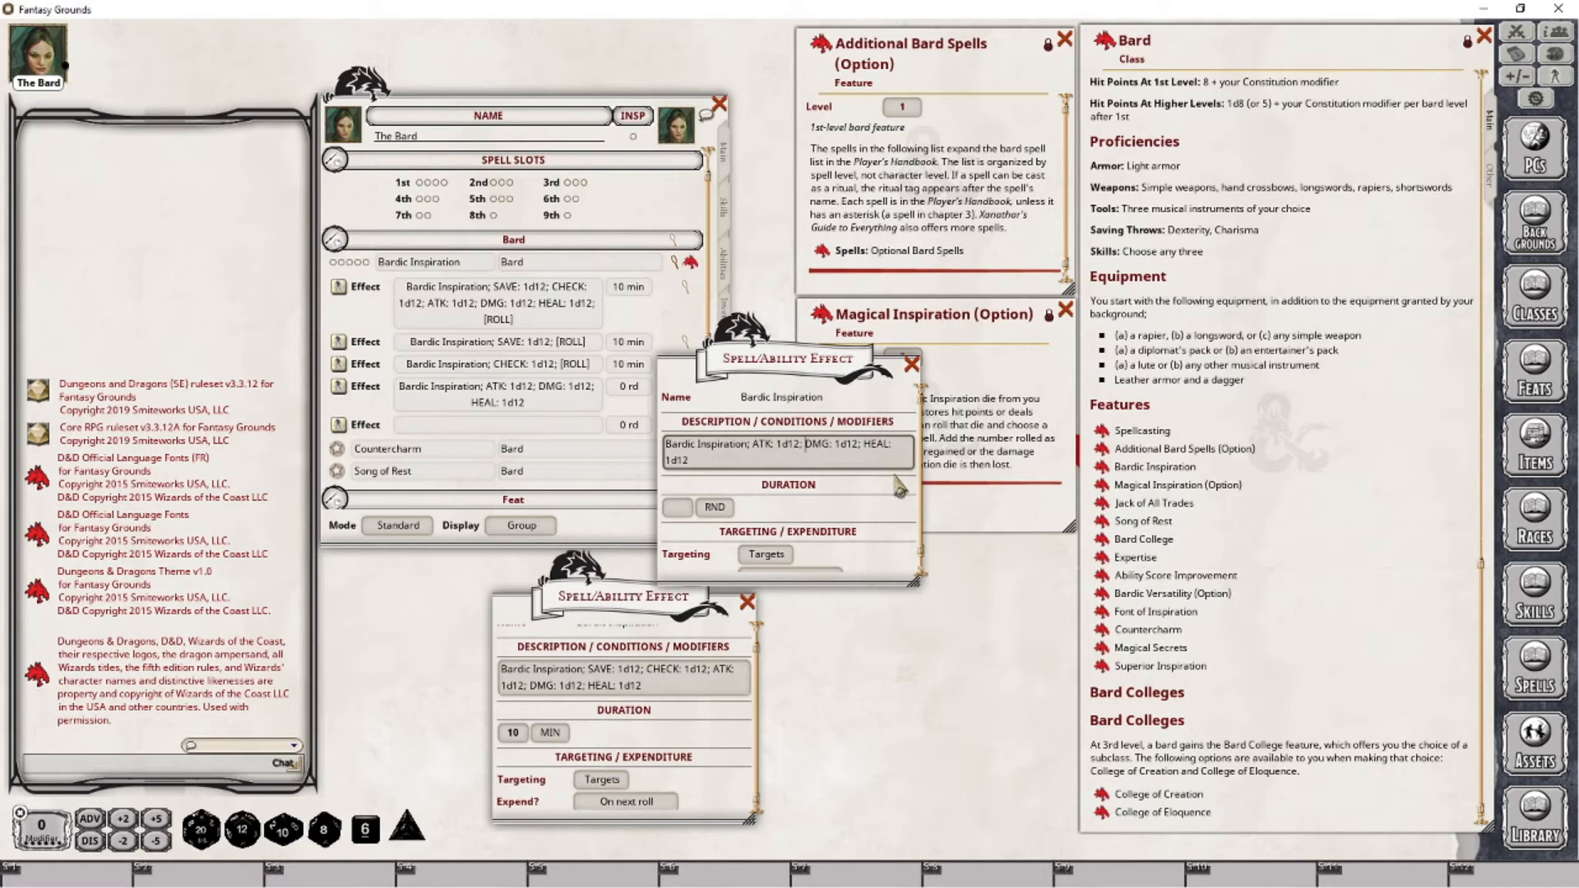
key("shift+End")
key("Delete")
key("BackSpace")
key("BackSpace")
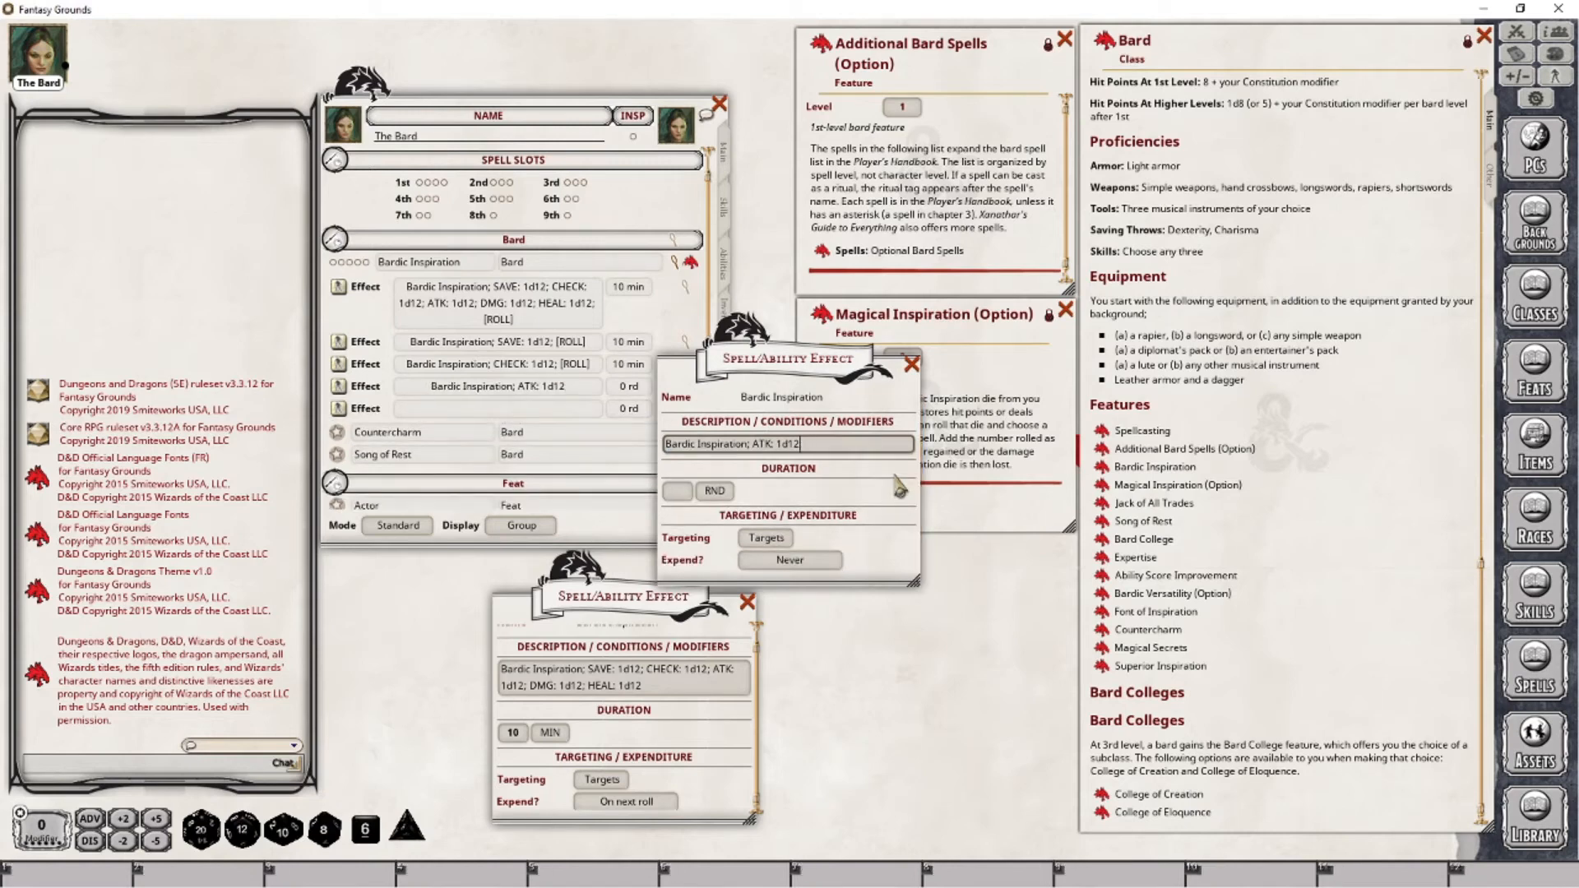
Give the ATK effect a 10-minute duration, make it expend on next roll, and close its editor.
left_click(679, 492)
type("10")
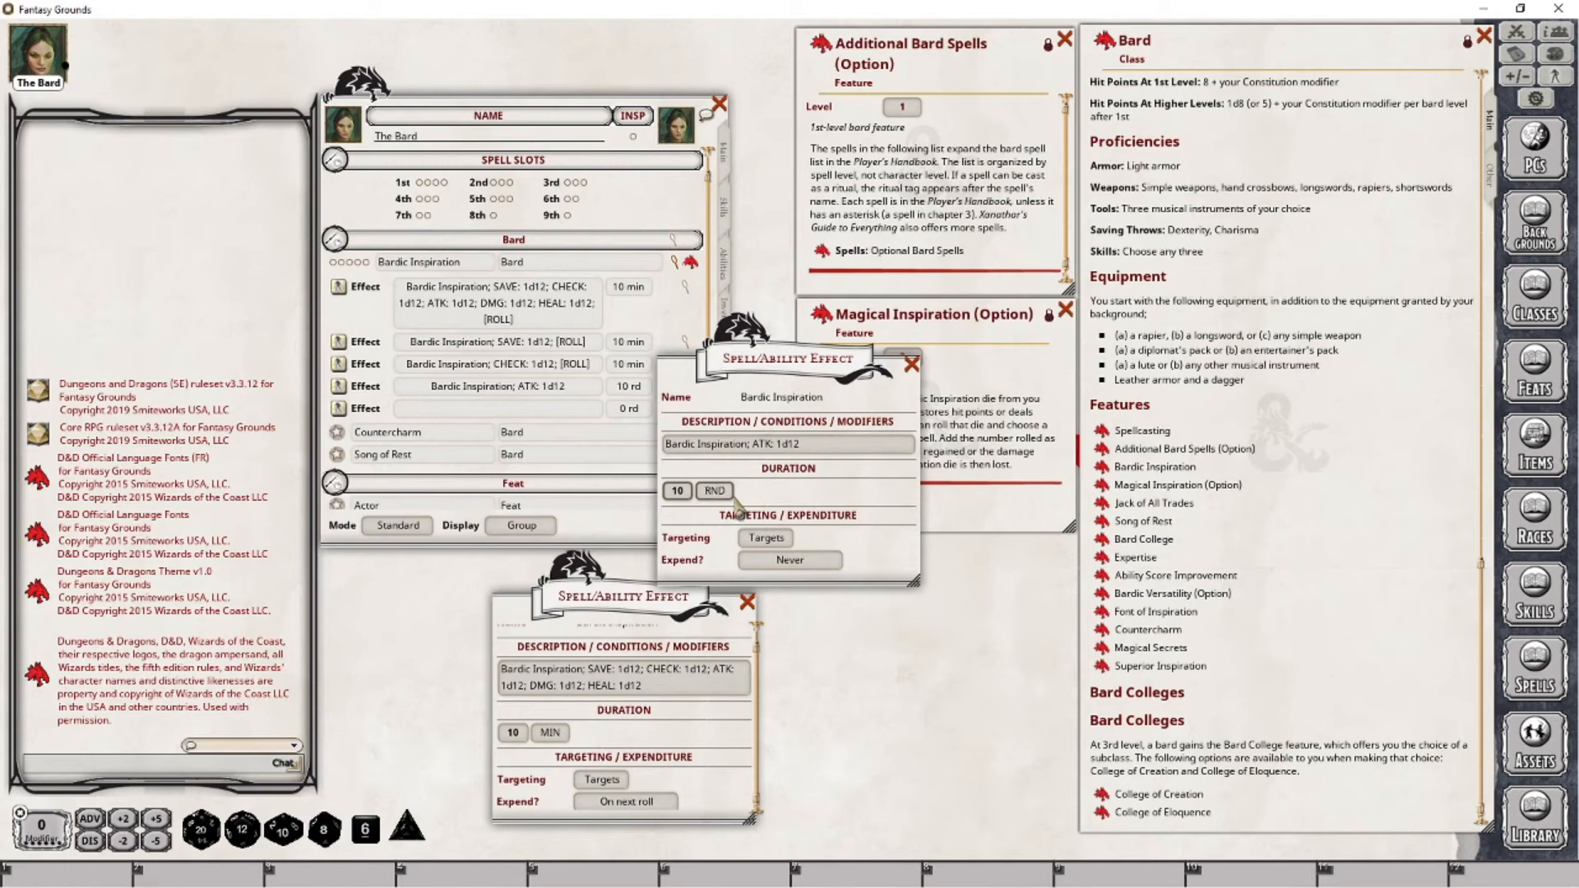
left_click(714, 490)
left_click(789, 559)
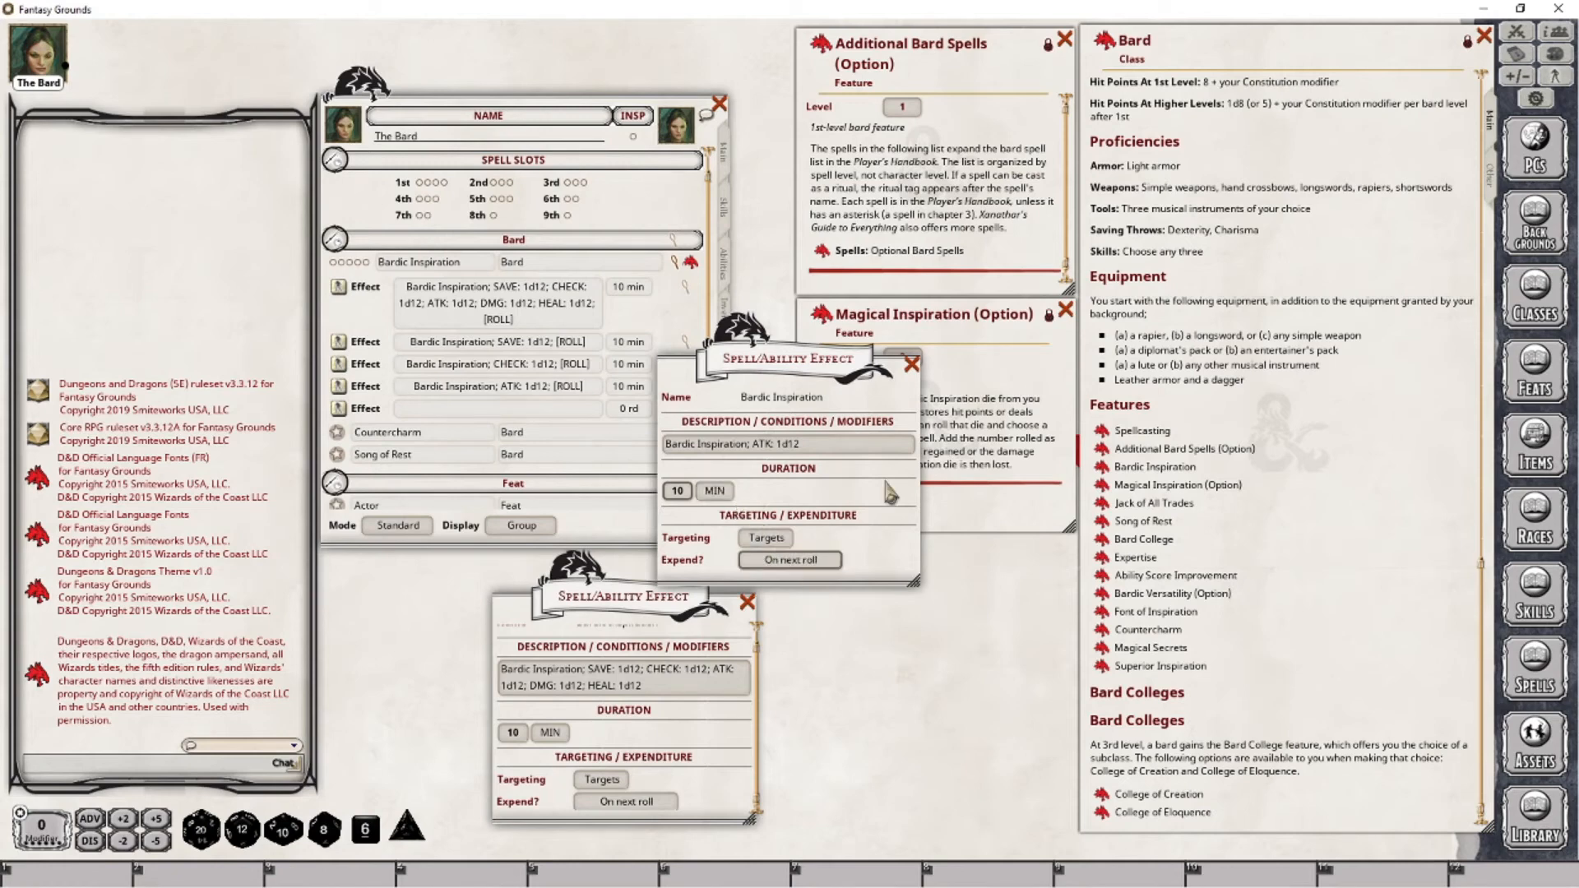
left_click(911, 364)
Paste the copied effect text into the remaining blank effect and reduce it to "Bardic Inspiration; DMG: 1d12".
left_click(684, 408)
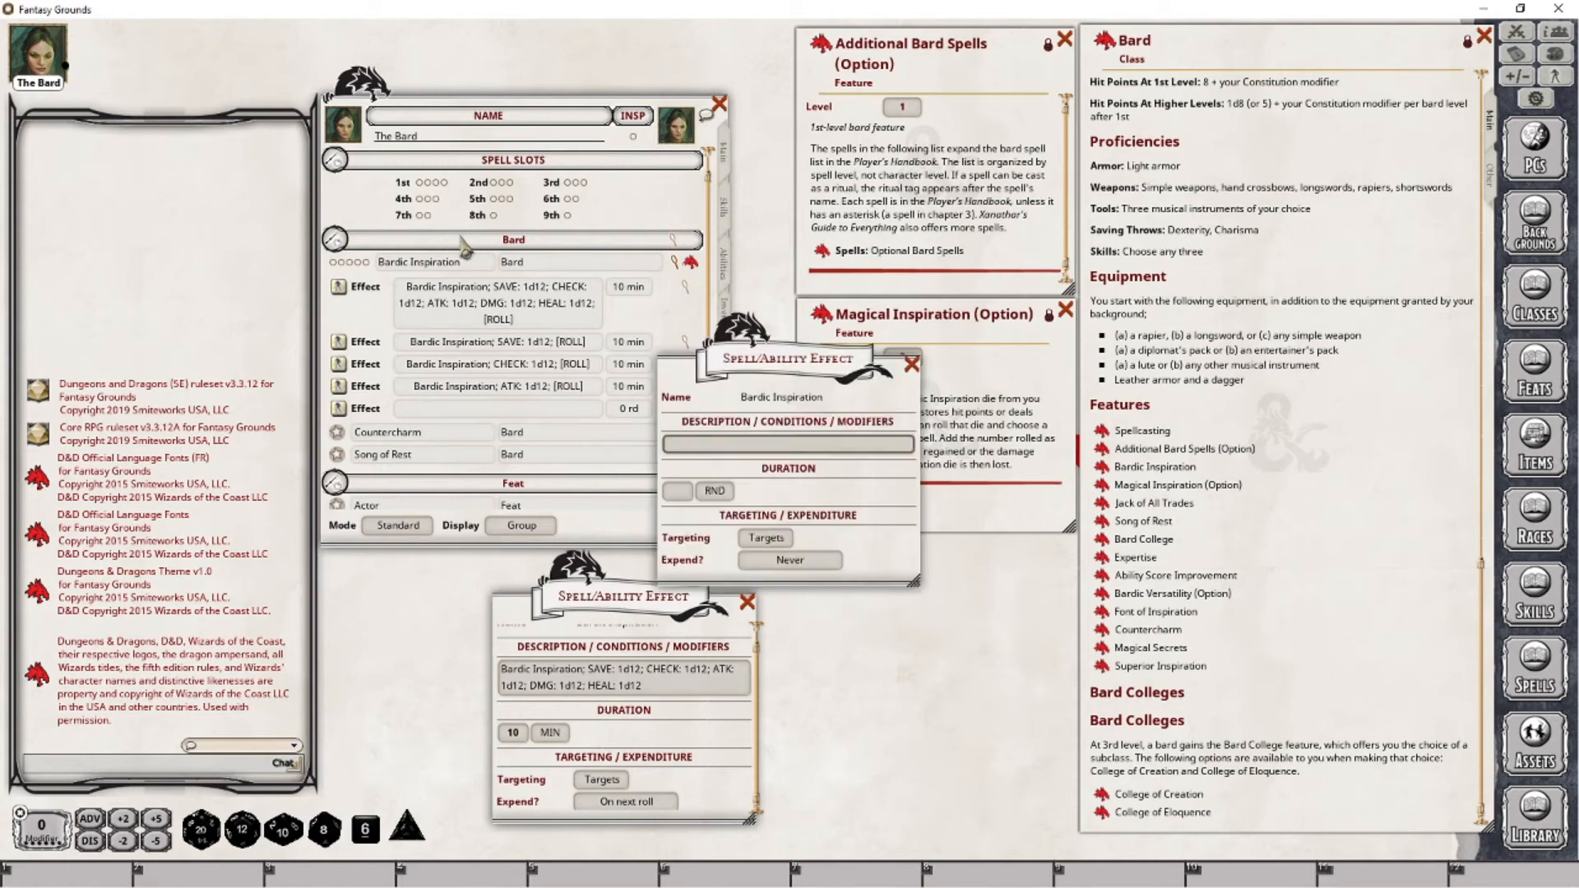
left_click(864, 444)
type("Bardic Inspiration; SAVE: 1d12; CHECK: 1d12; ATK: 1d12; DMG: 1d12; HEAL: 1d12")
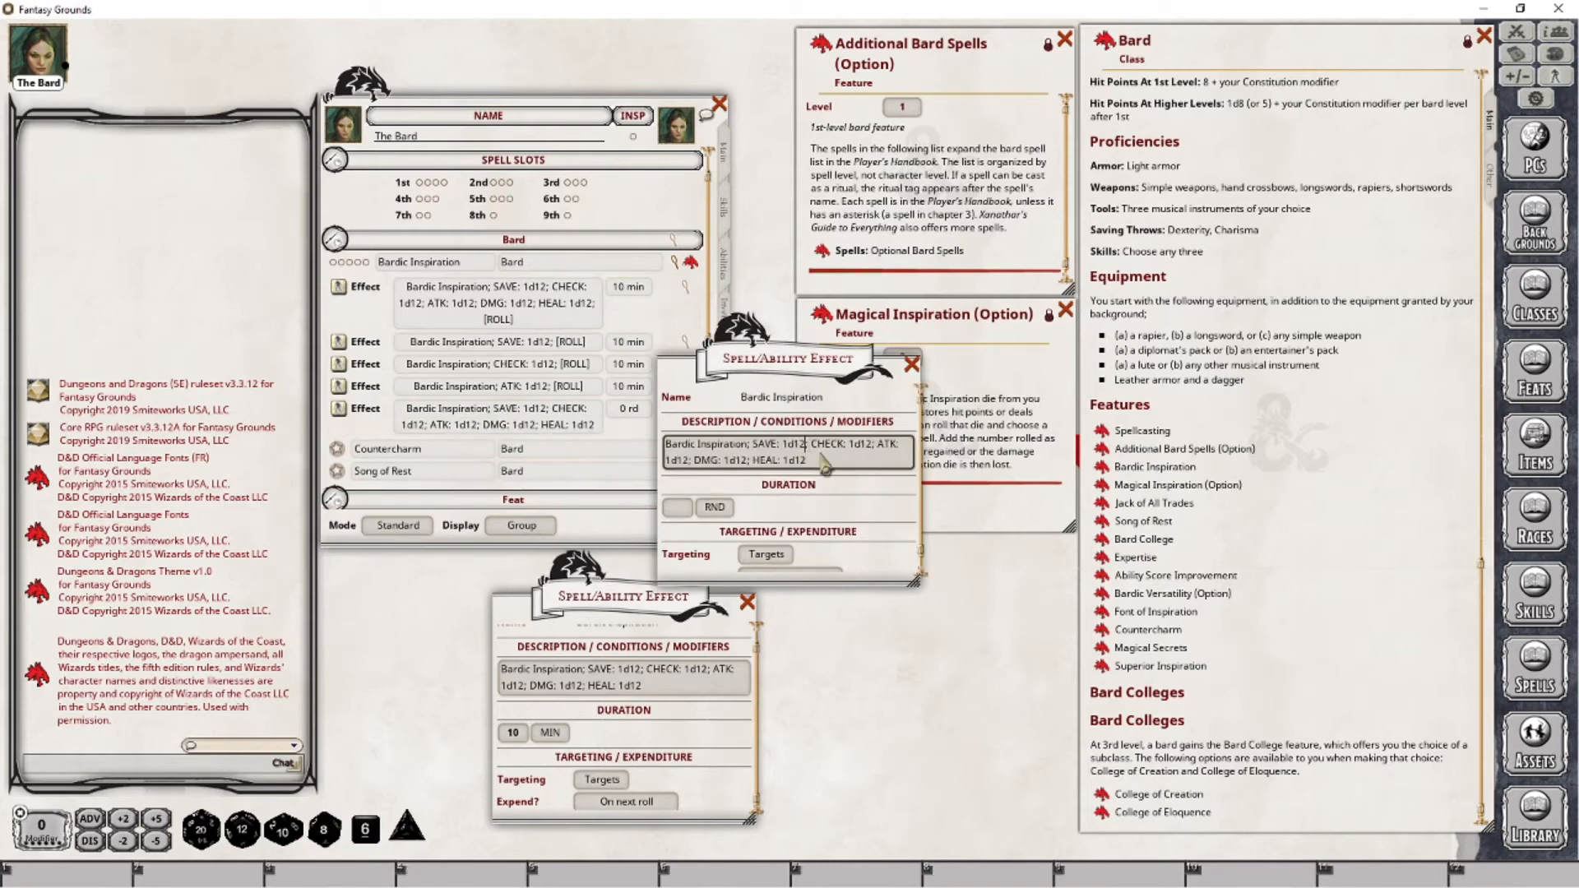
key("ctrl+shift+Right")
key("ctrl+shift+Right")
key("ctrl+shift+Right")
key("ctrl+shift+Right")
key("ctrl+shift+Right")
key("ctrl+shift+Right")
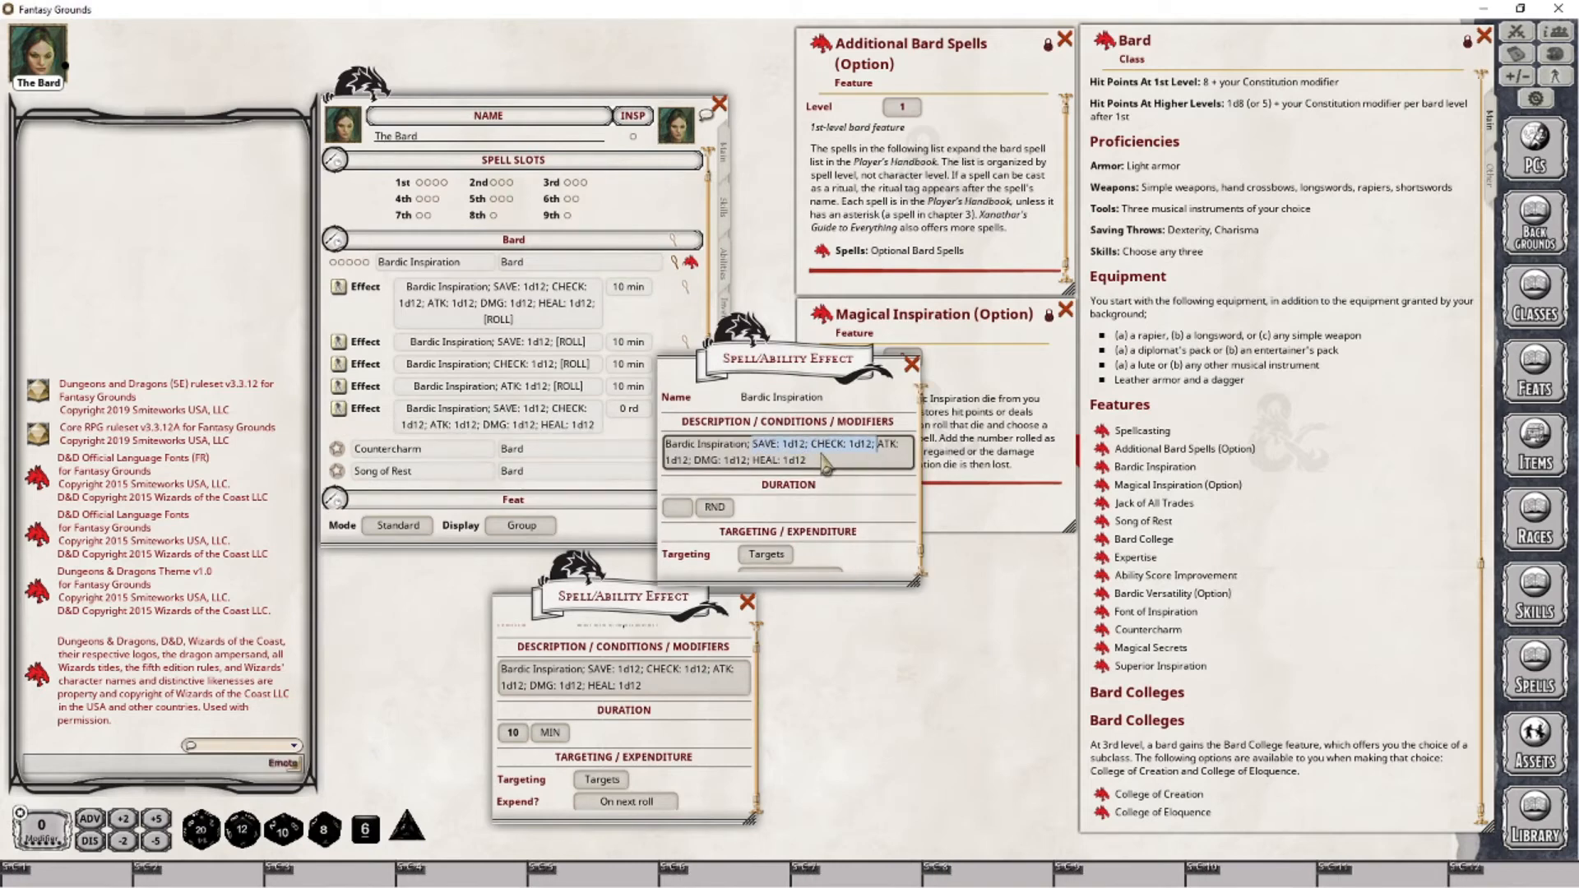
key("Delete")
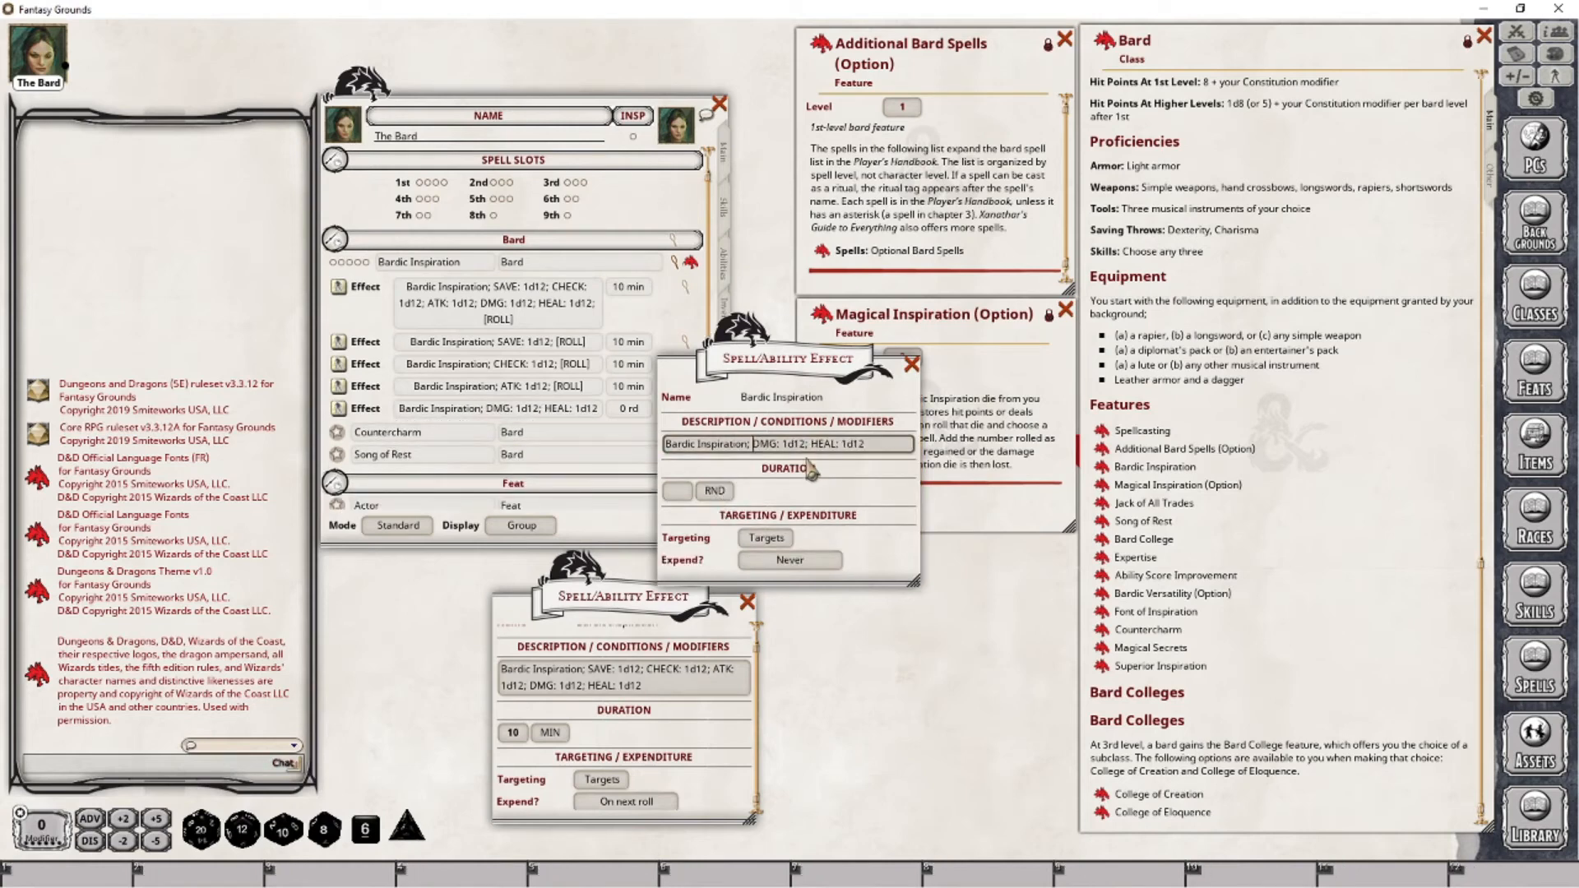
key("ctrl+Right")
key("Delete")
key("Delete")
key("Delete")
key("Delete")
key("Delete")
key("Delete")
key("Delete")
key("Delete")
key("Delete")
key("Delete")
key("Delete")
key("Delete")
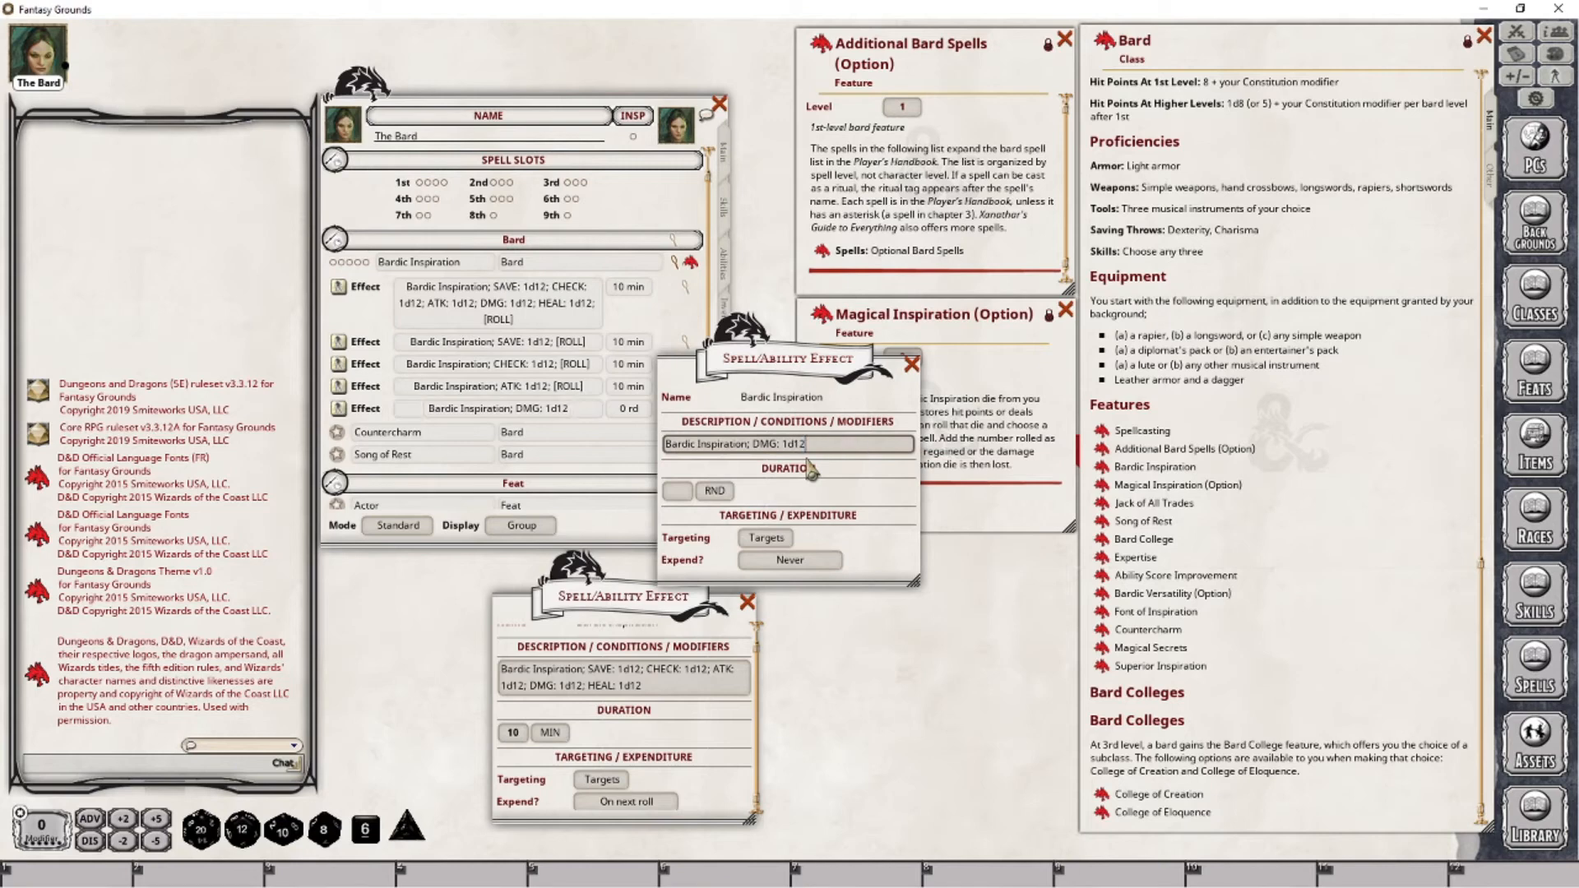
Set the DMG effect's duration to 10 minutes and its expenditure to on next roll, closing its editor.
left_click(676, 491)
type("10")
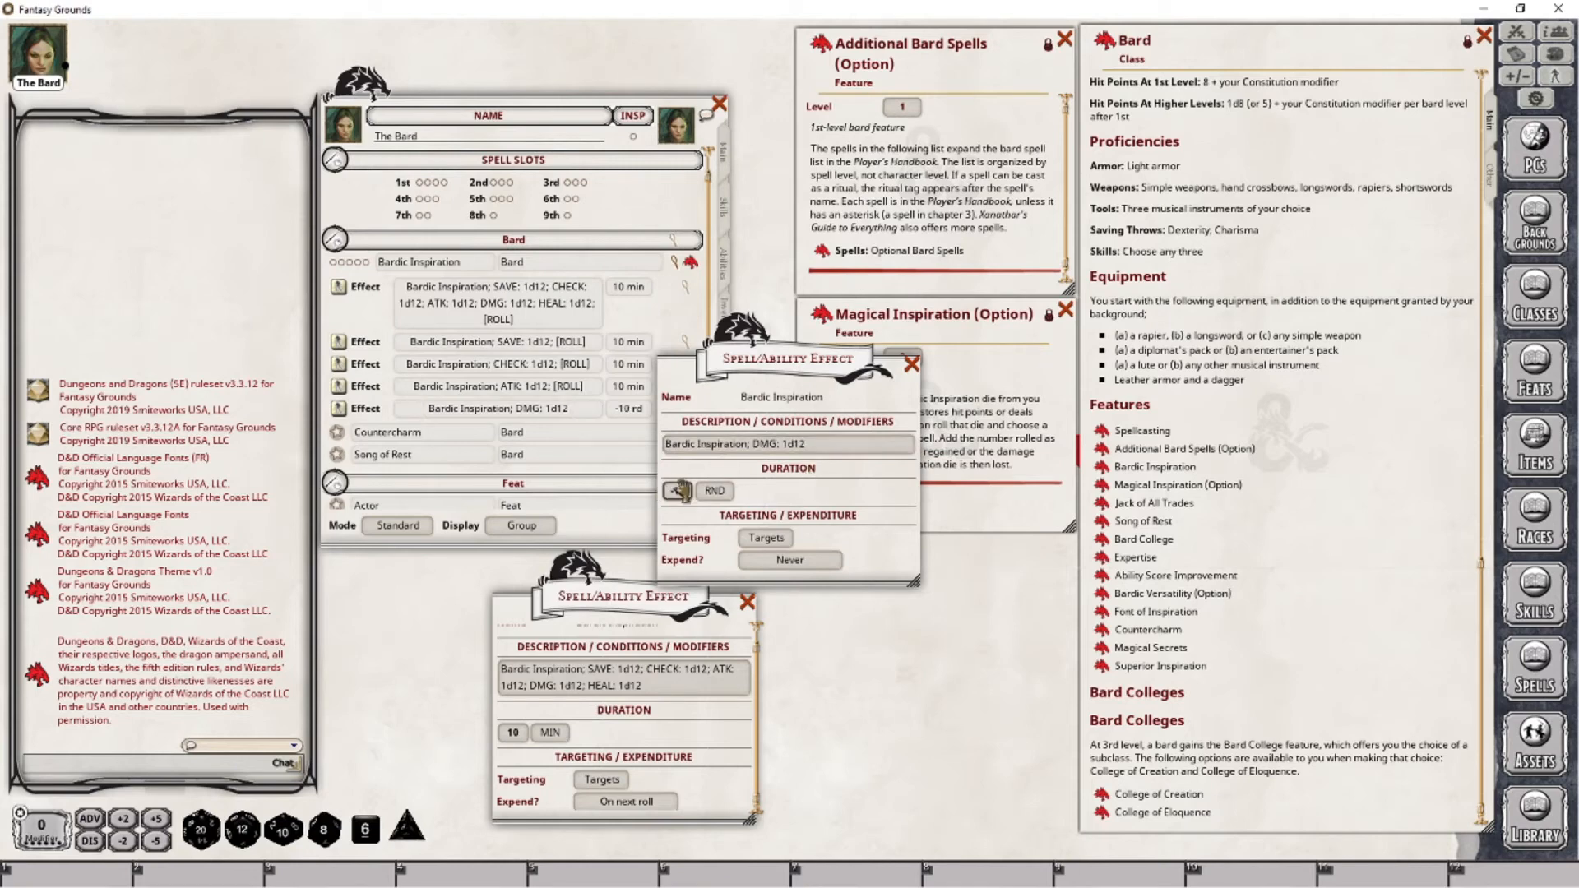
key("BackSpace")
key("BackSpace")
type("10")
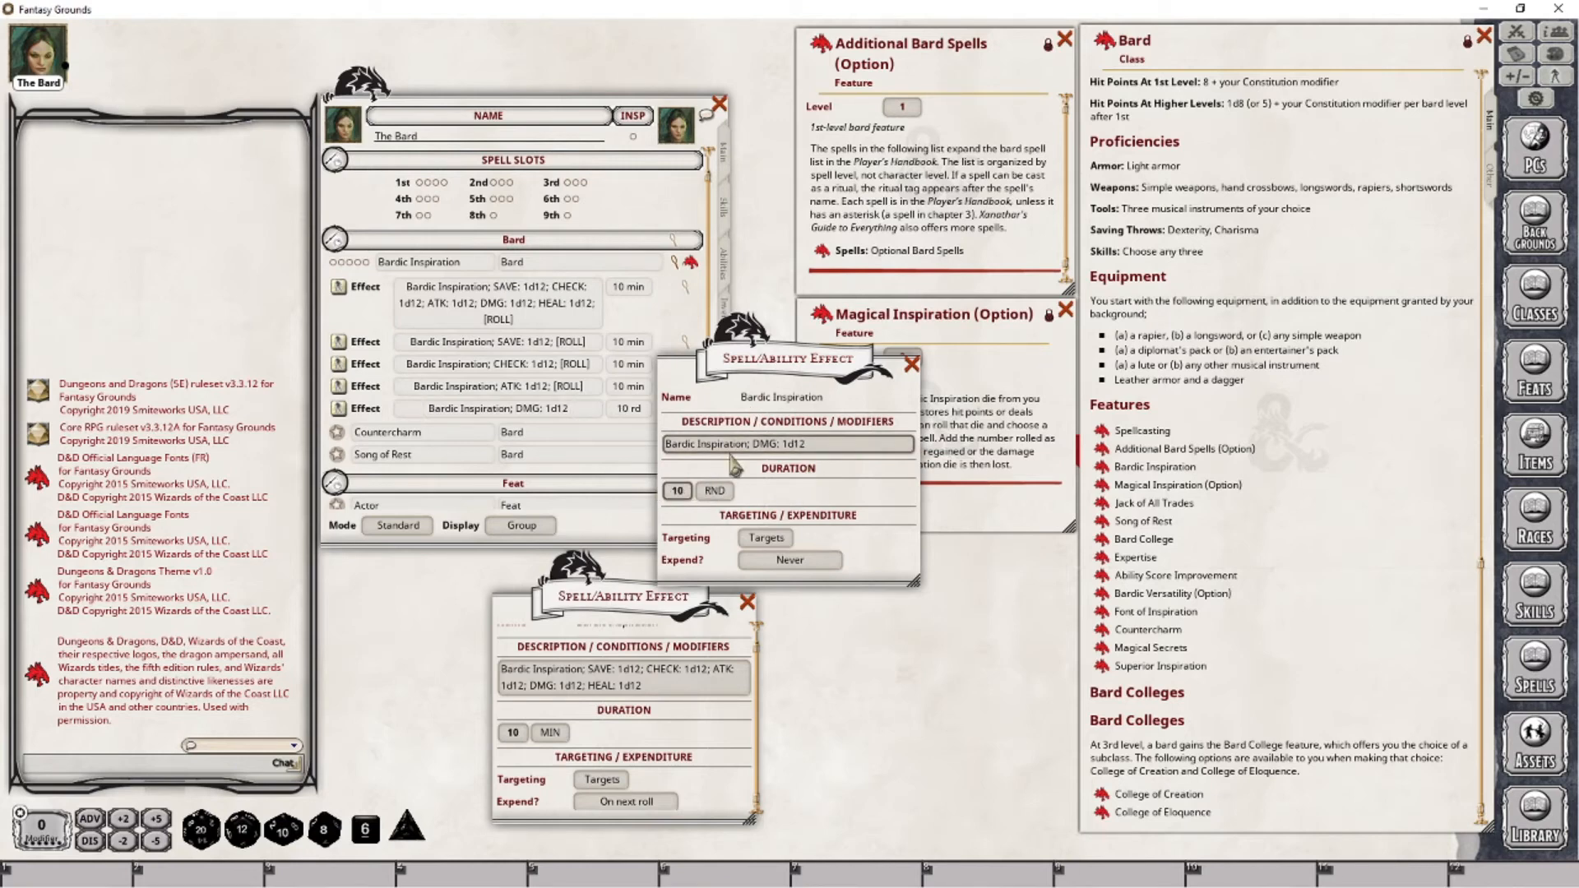
left_click(715, 491)
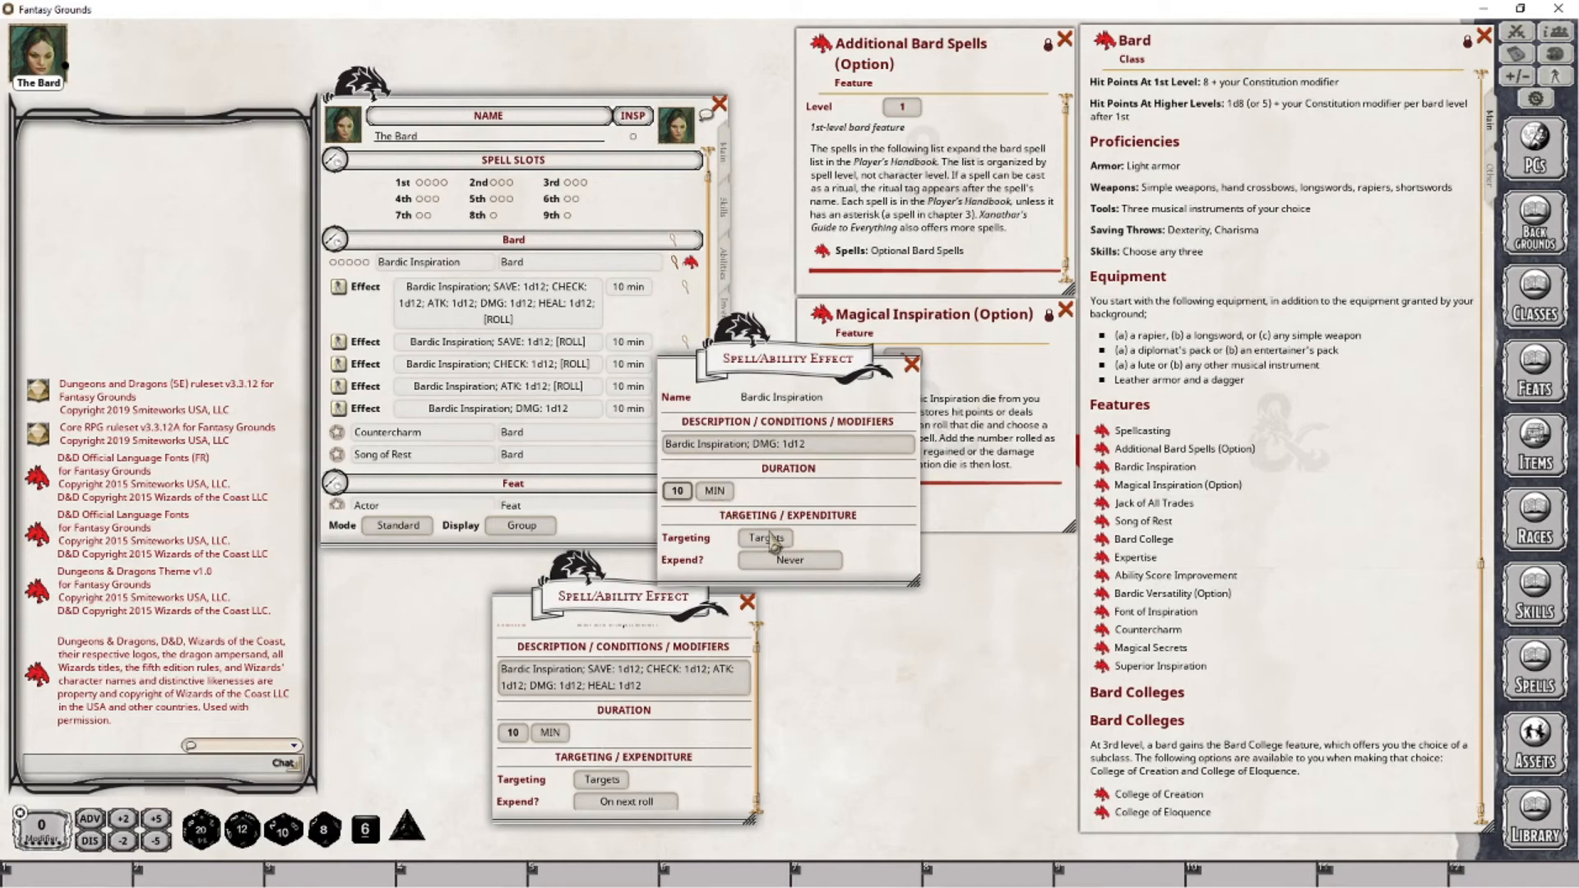
left_click(784, 565)
left_click(784, 565)
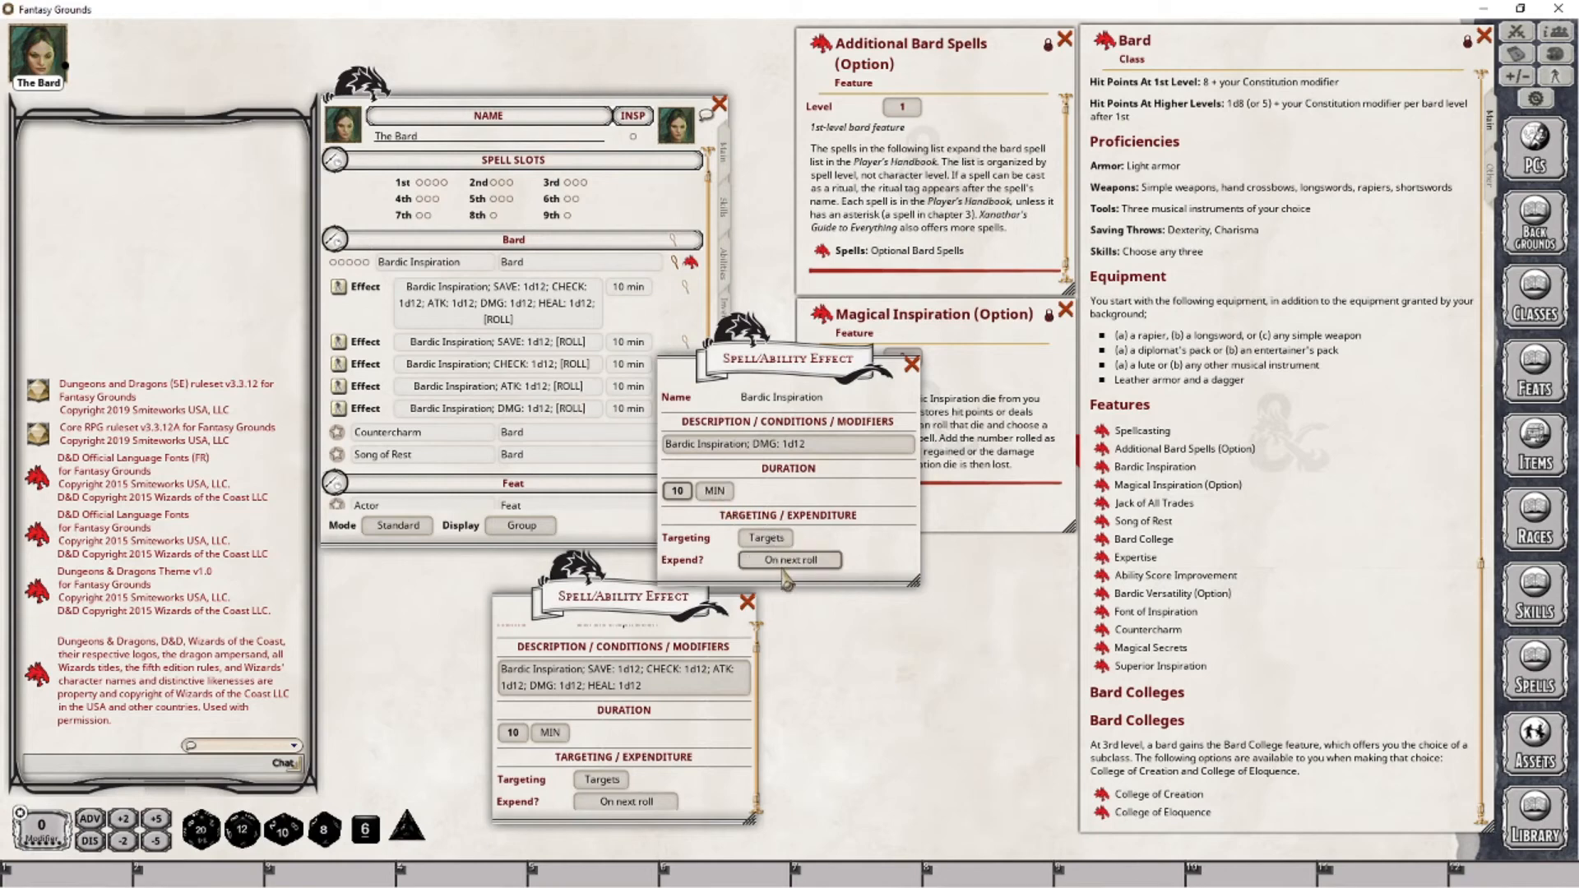
left_click(912, 364)
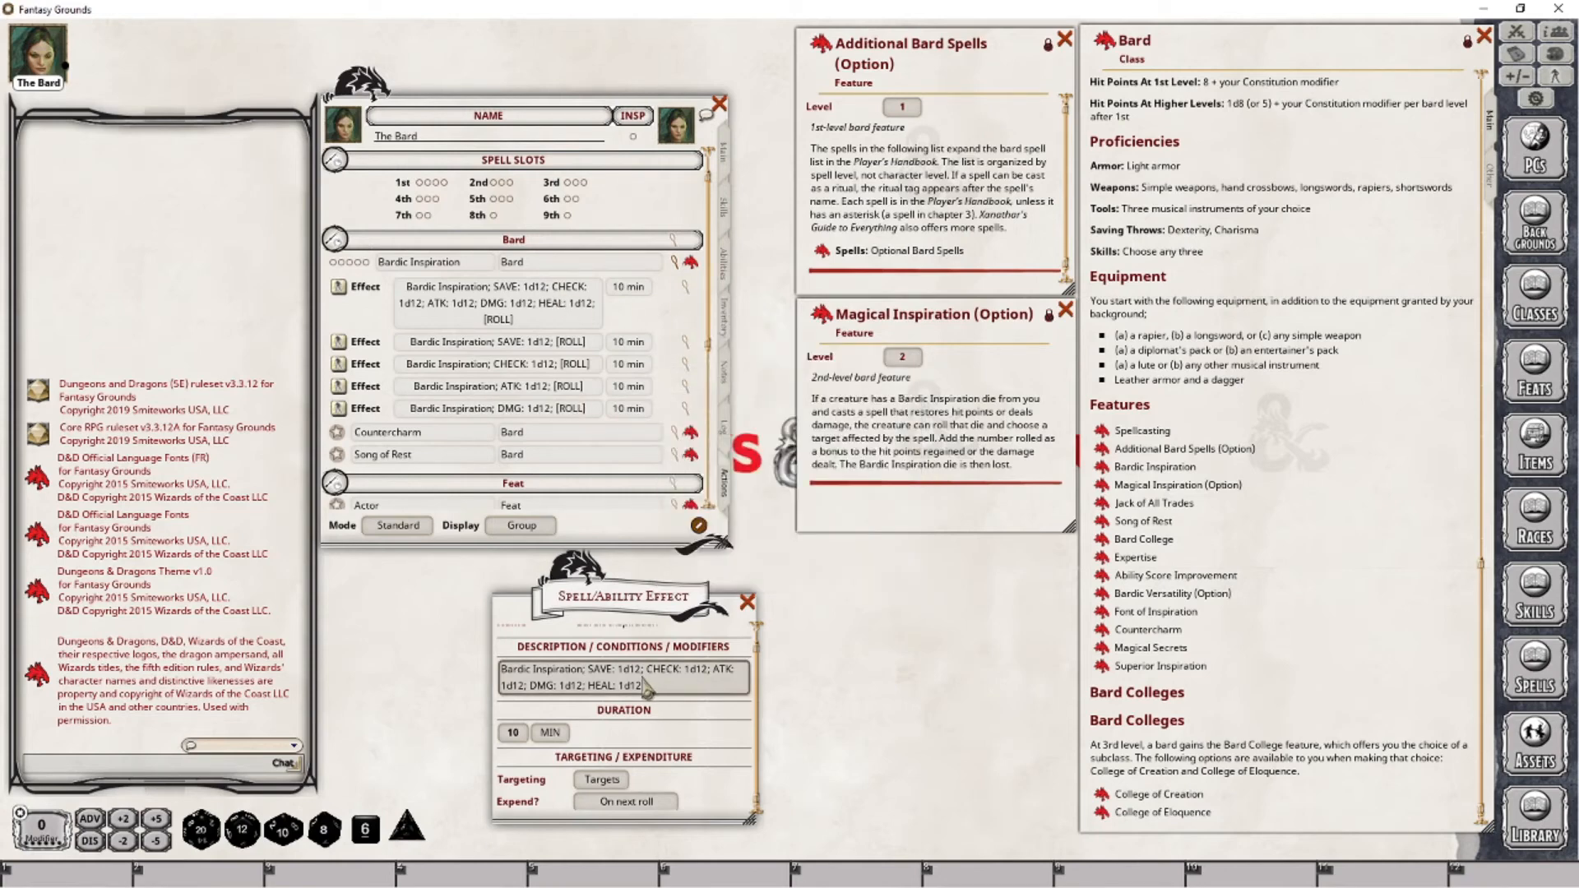
Reduce the original combined effect to "Bardic Inspiration; HEAL: 1d12" and close its editor.
left_click(590, 685)
key("shift+Up")
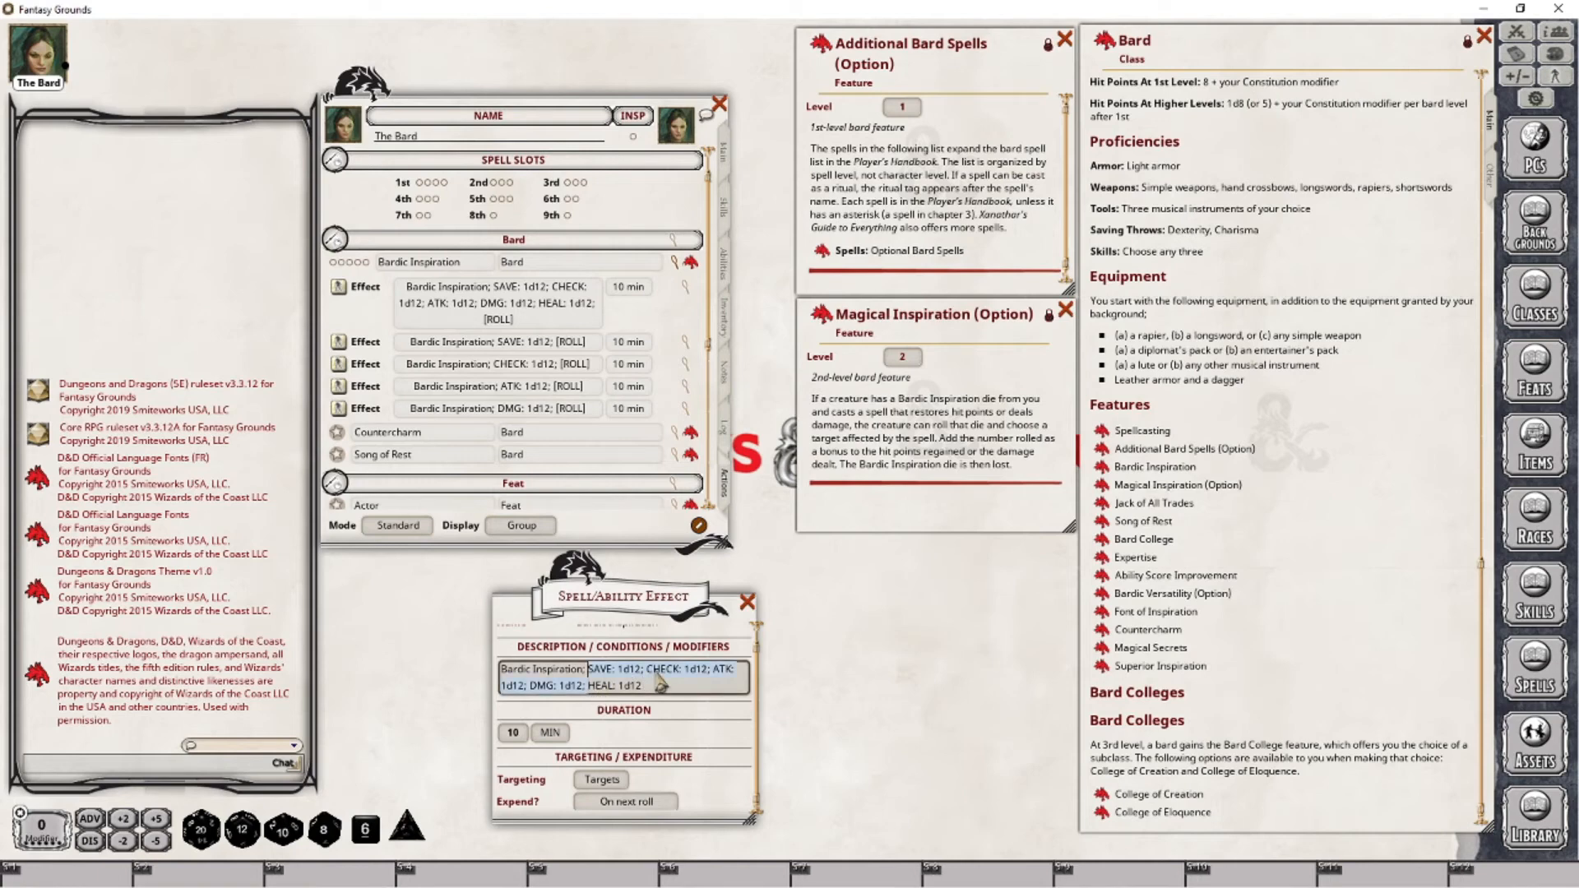
key("BackSpace")
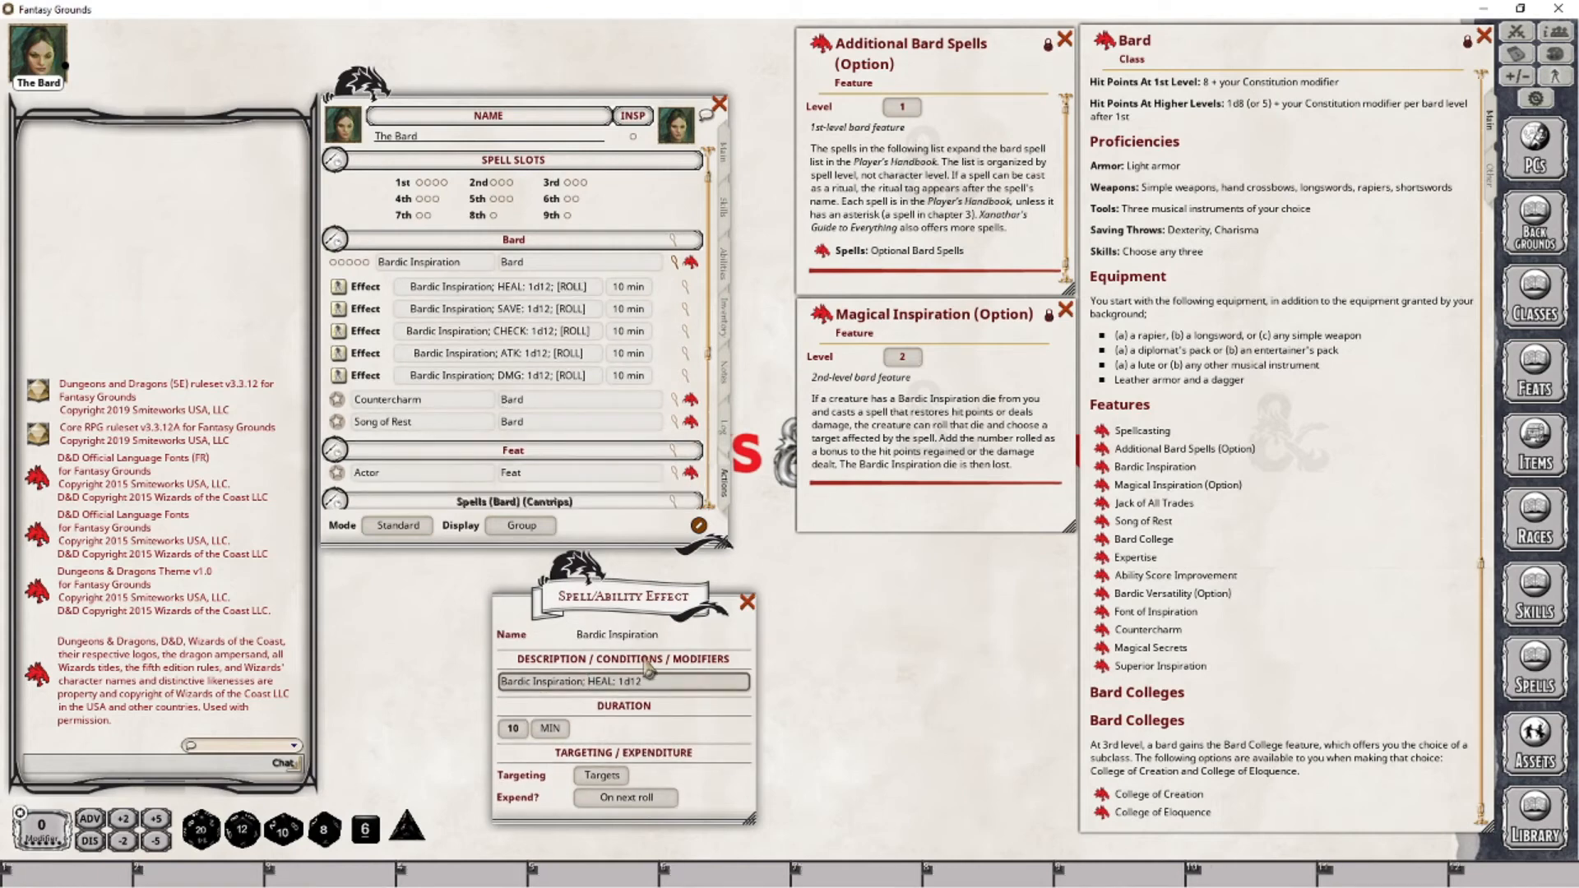
left_click(746, 602)
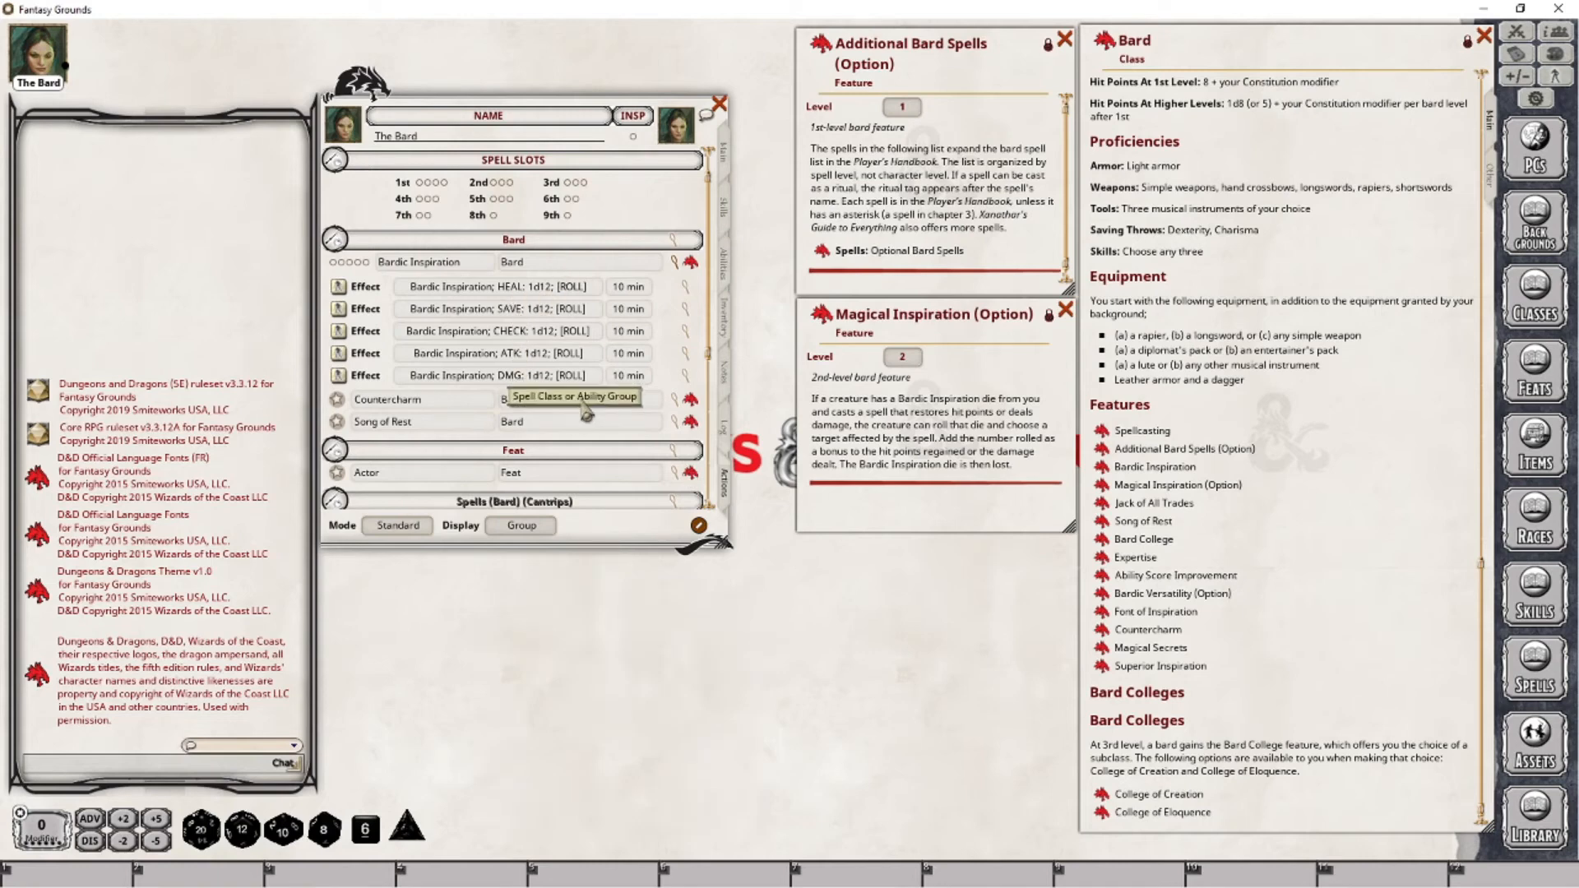
Apply the Bardic Inspiration HEAL effect to The Ranger (Beast Master) in the Combat Tracker, closing the tracker when done.
left_click(1548, 41)
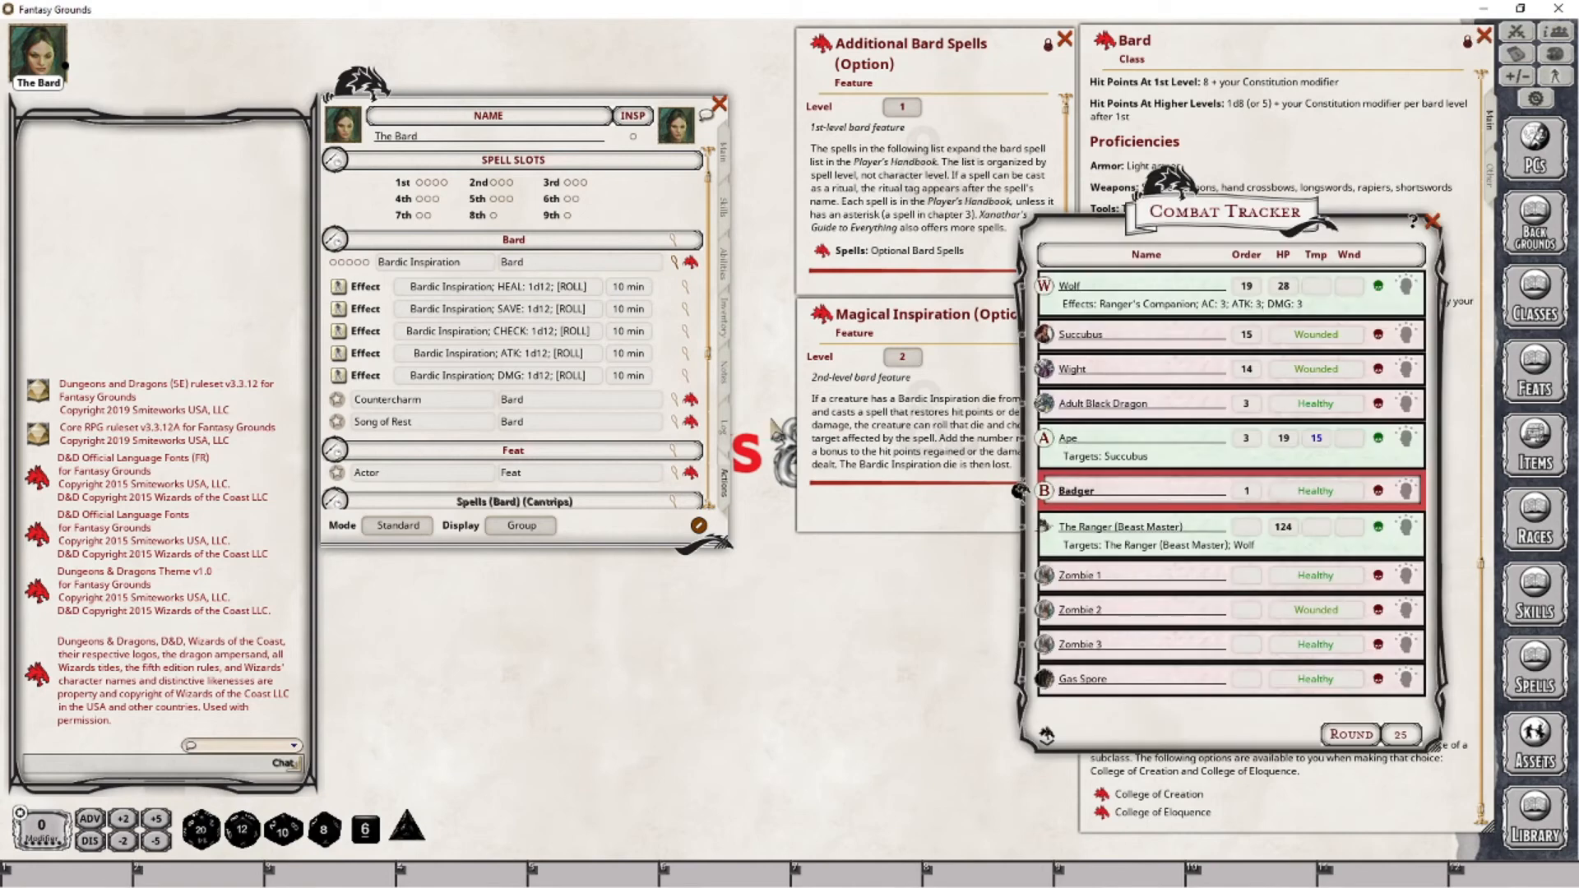
left_click_drag(1041, 528, 1051, 538)
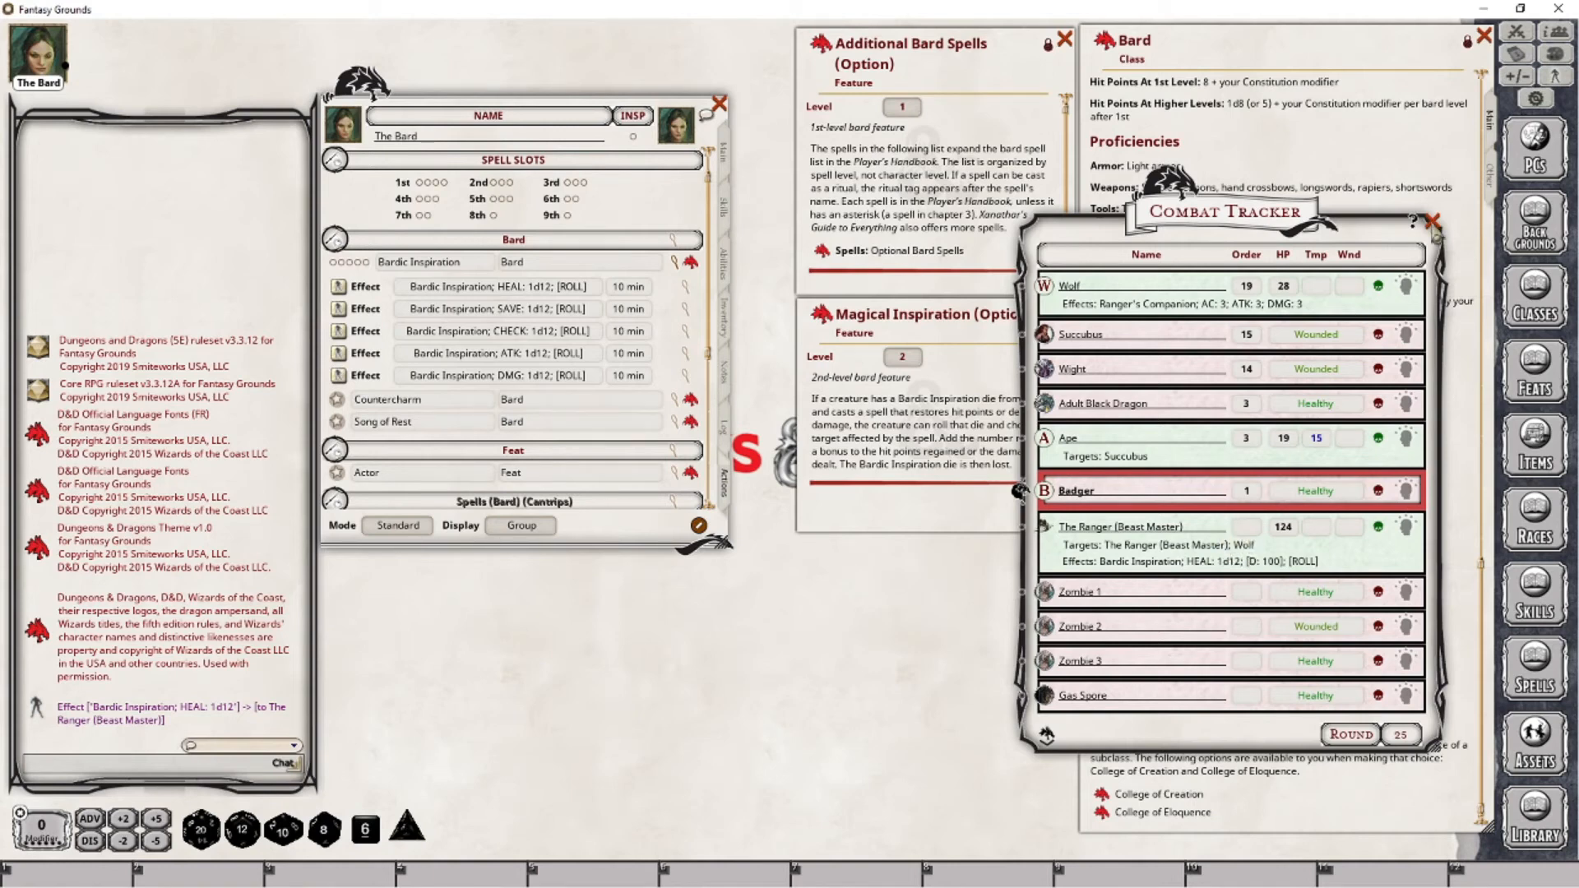
left_click(1432, 221)
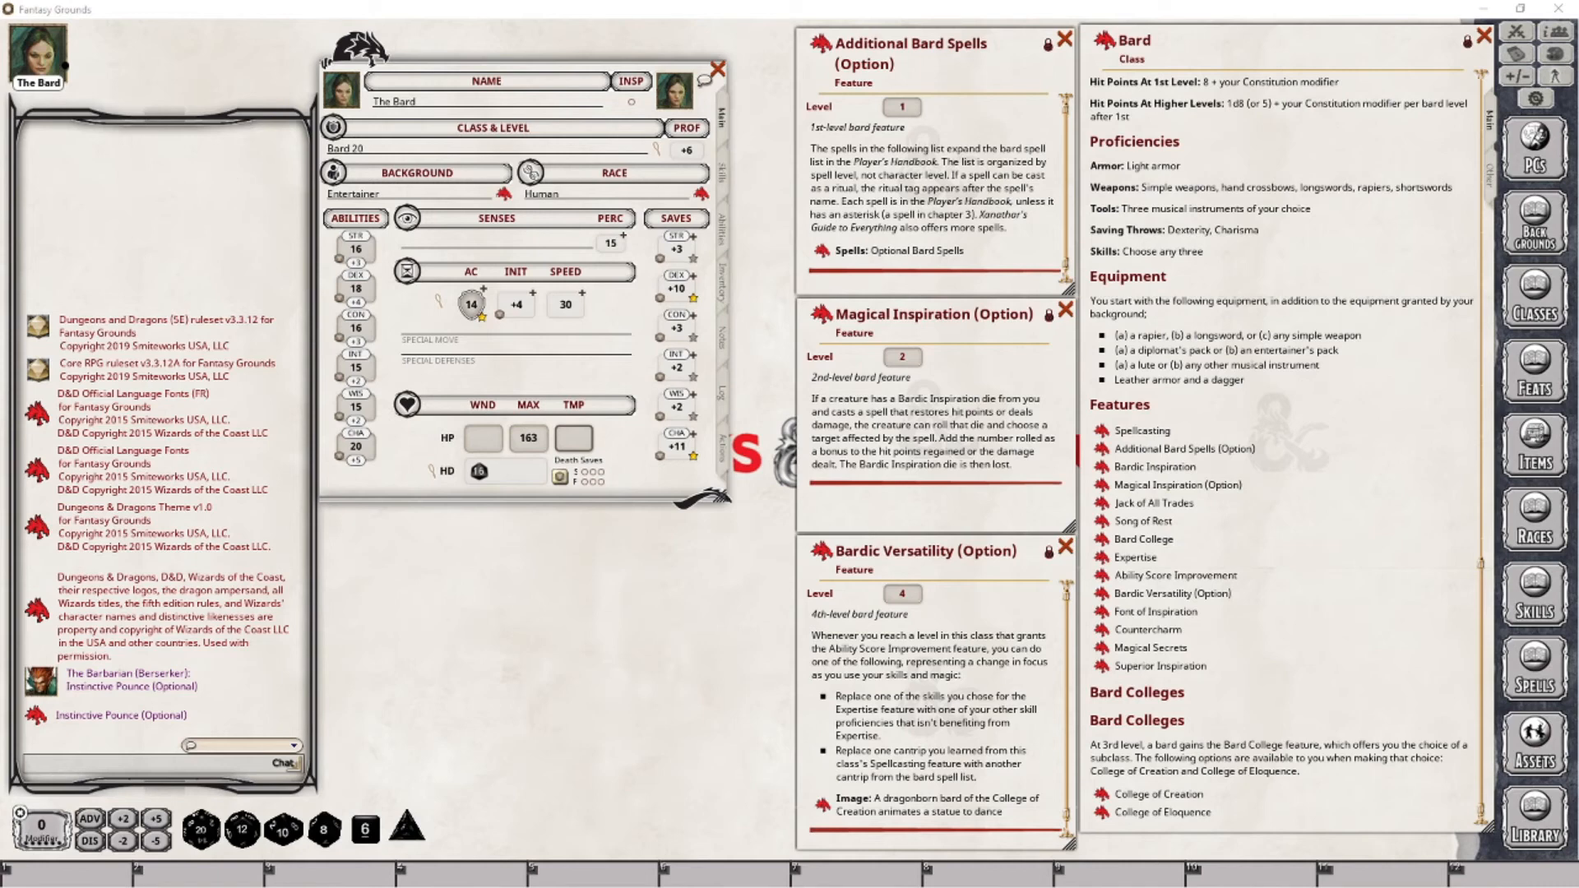
On the Bard's skill list, make Acrobatics fully proficient and raise Persuasion to double proficiency for Expertise.
left_click(721, 174)
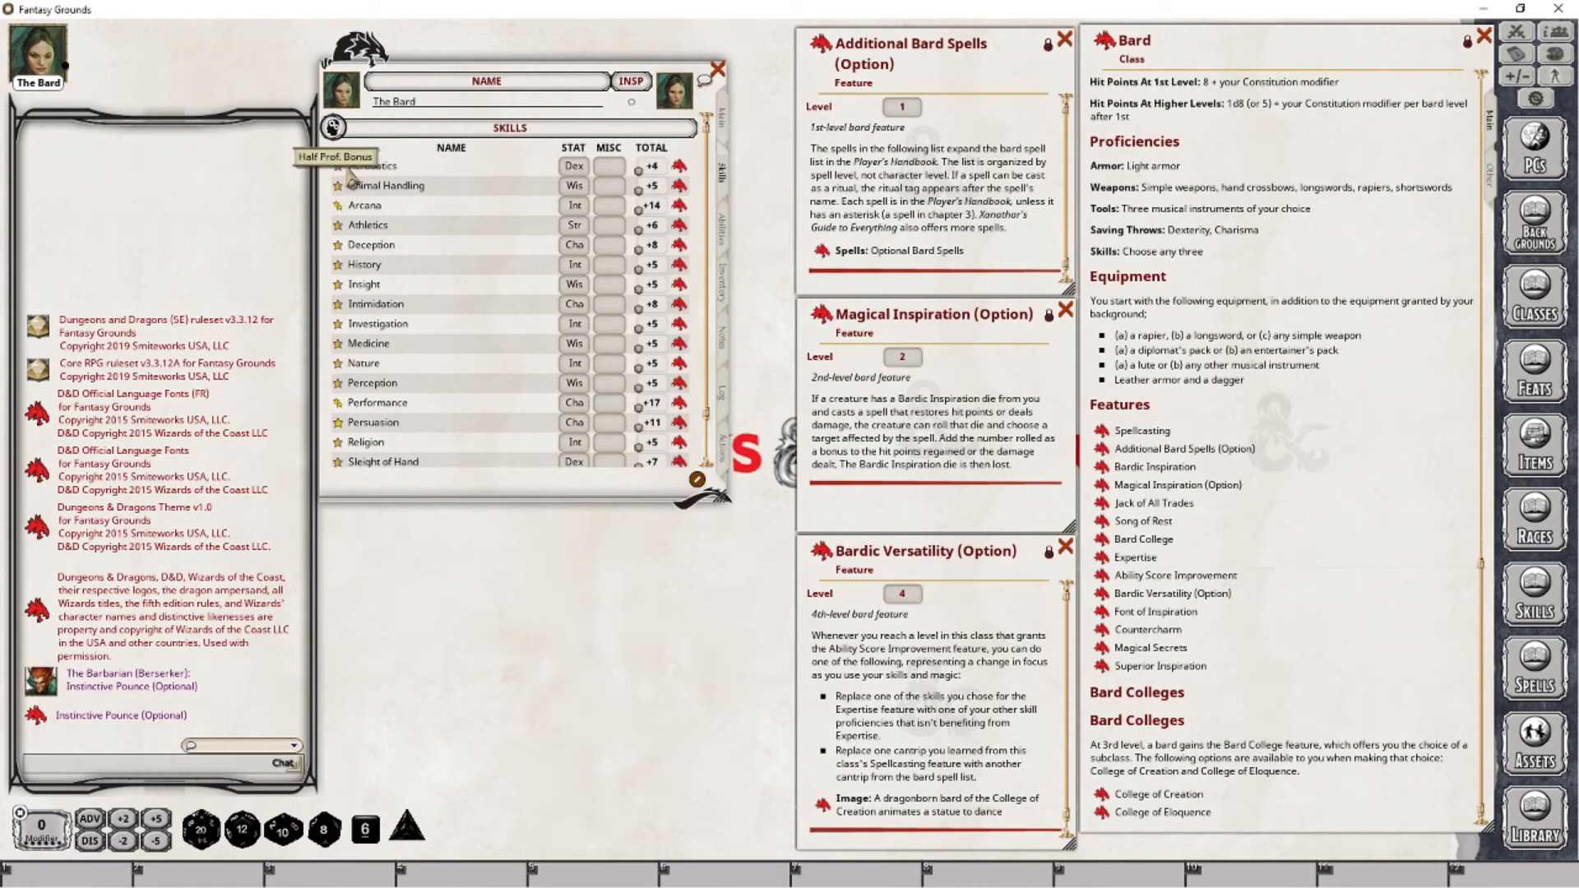
left_click(338, 166)
left_click(339, 167)
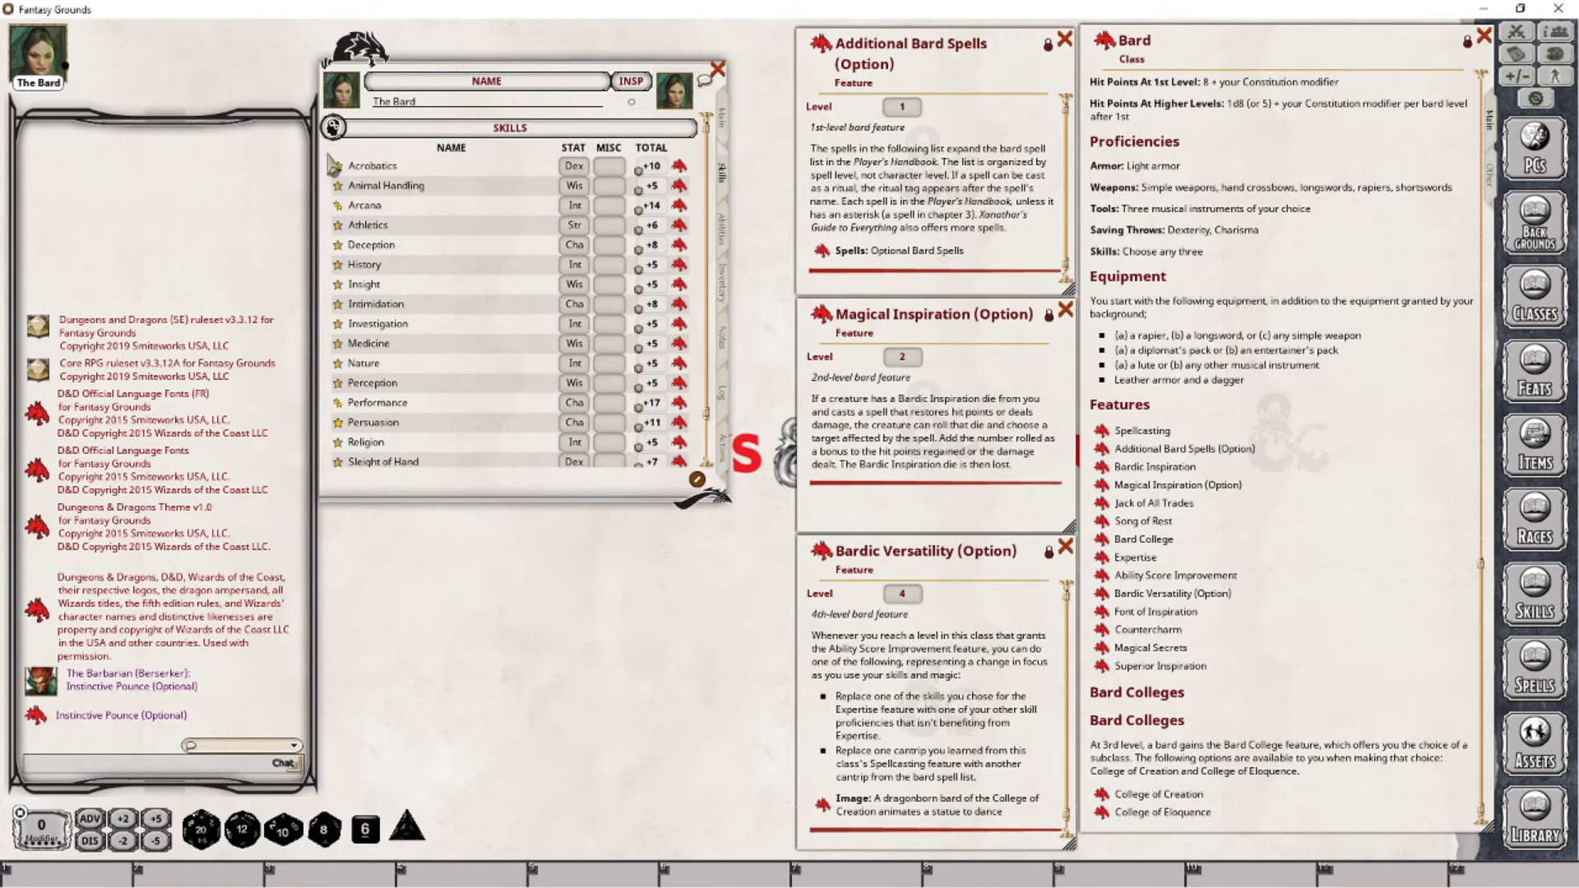
left_click(337, 422)
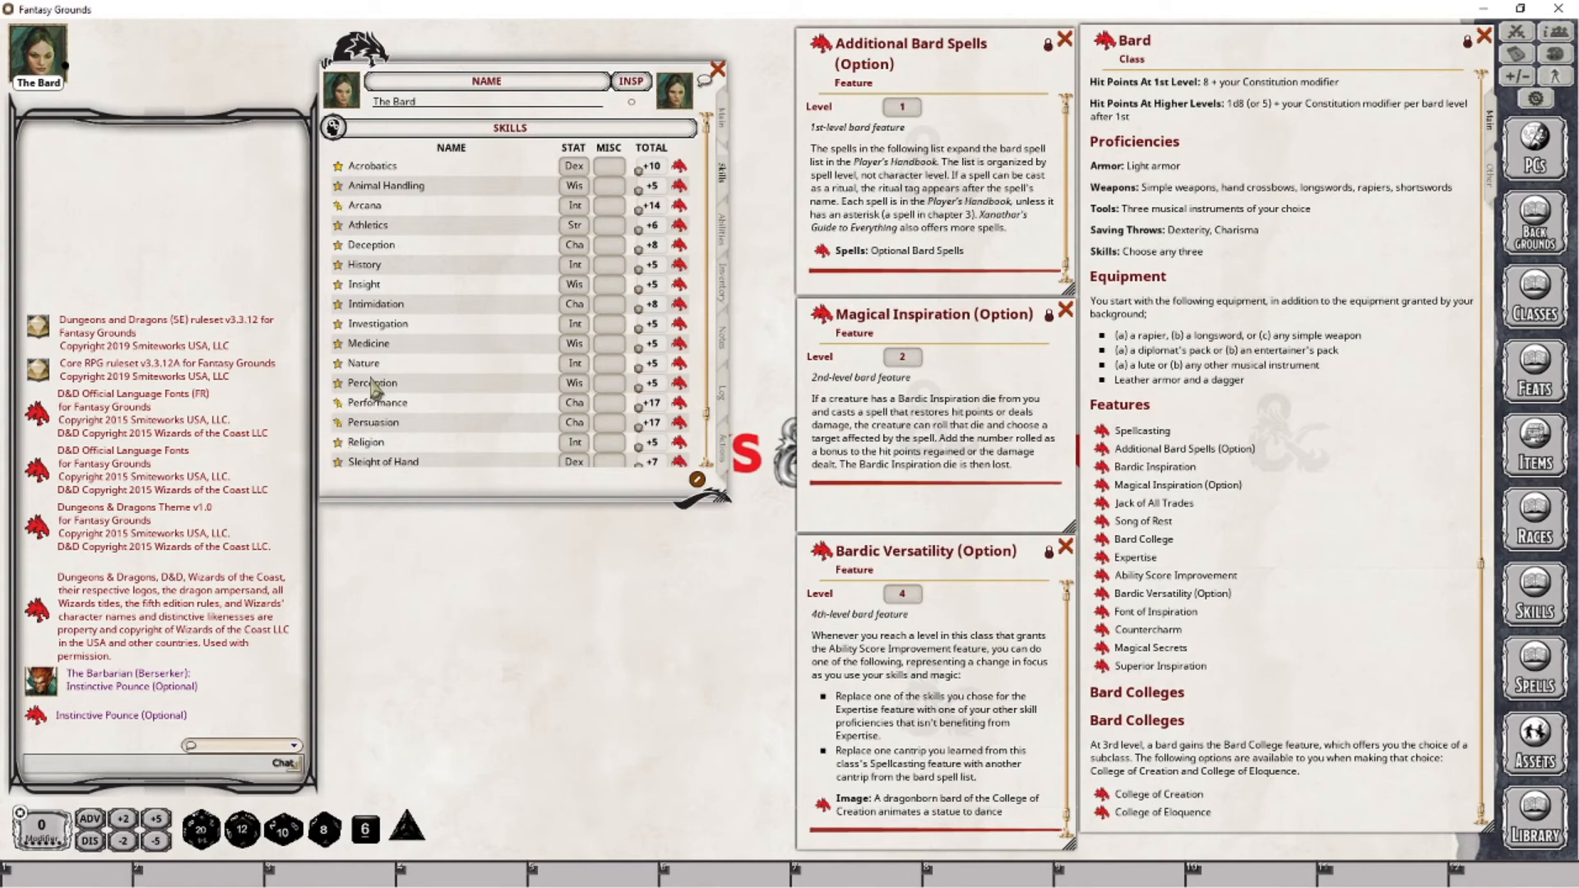